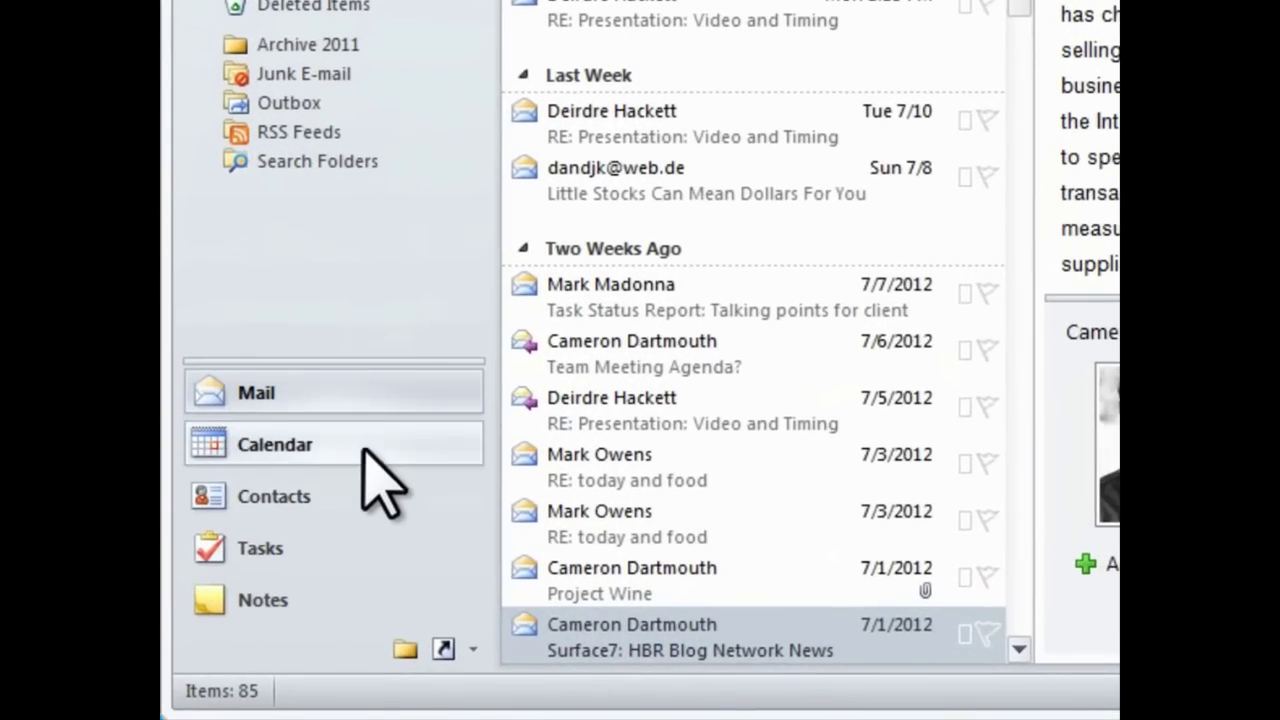
Open the calendar and try the Work Week and Week arrangements, ending in Work Week.
{"action": "left_click", "coordinate": [276, 560]}
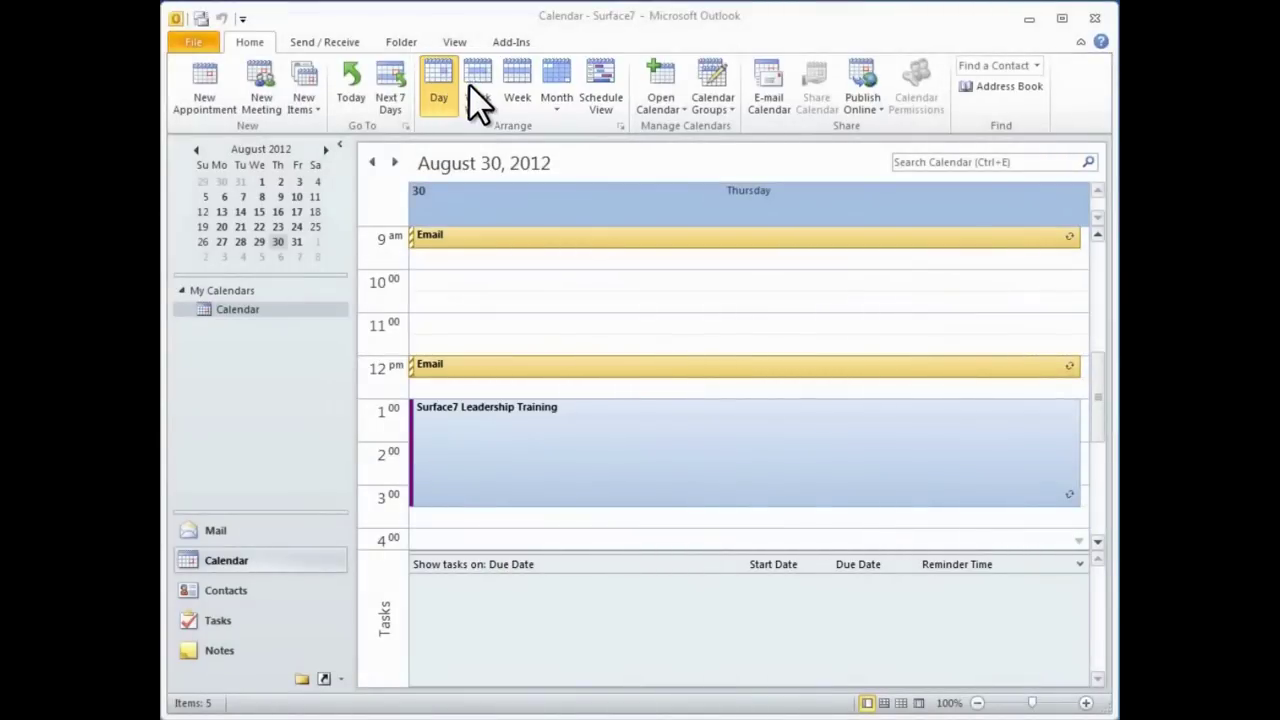
{"action": "left_click", "coordinate": [474, 81]}
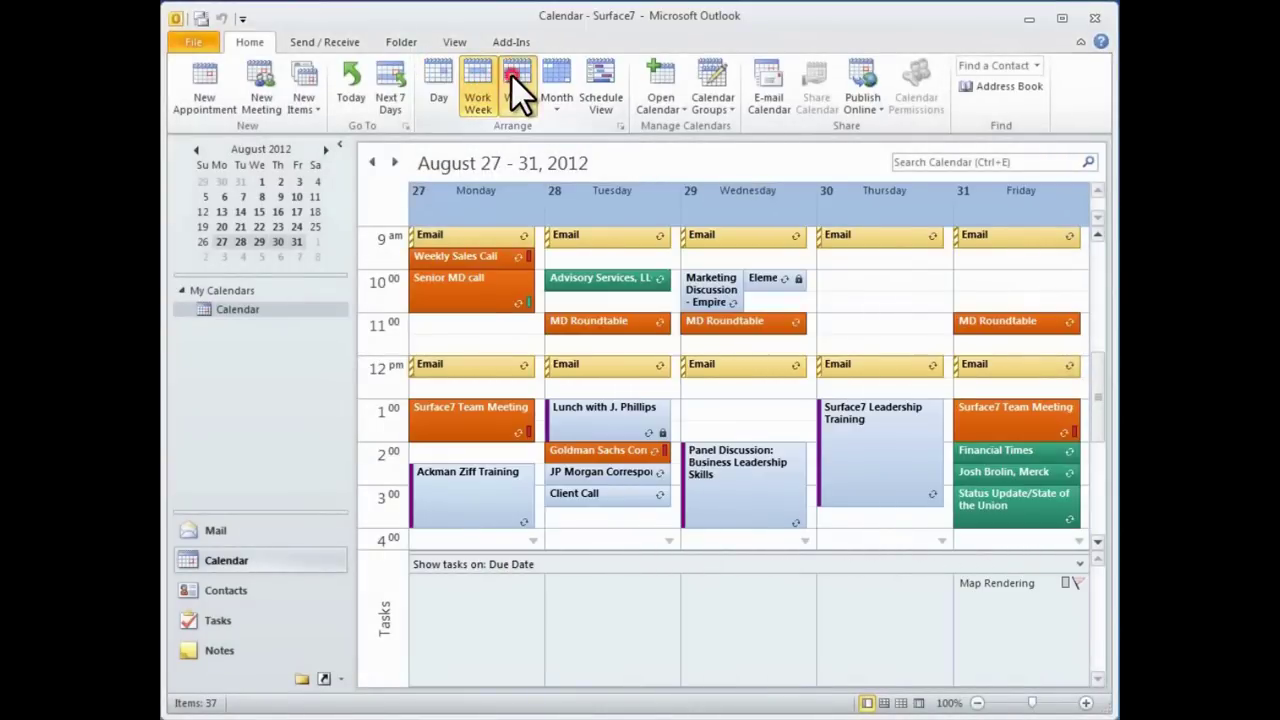
{"action": "left_click", "coordinate": [512, 75]}
{"action": "left_click", "coordinate": [476, 76]}
Leave for Mail, return to the calendar, and shrink the daily task list to show more of the schedule.
{"action": "left_click", "coordinate": [329, 529]}
{"action": "left_click", "coordinate": [309, 564]}
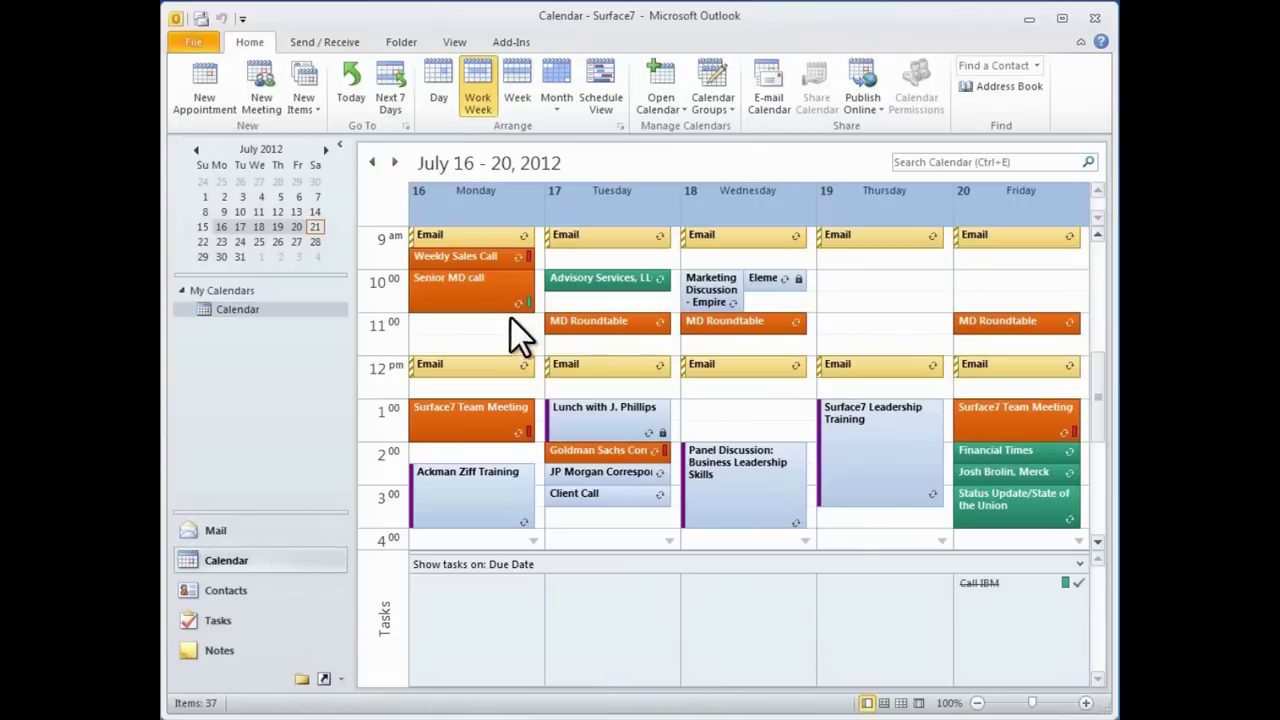
{"action": "left_click_drag", "start_coordinate": [889, 552], "coordinate": [889, 589]}
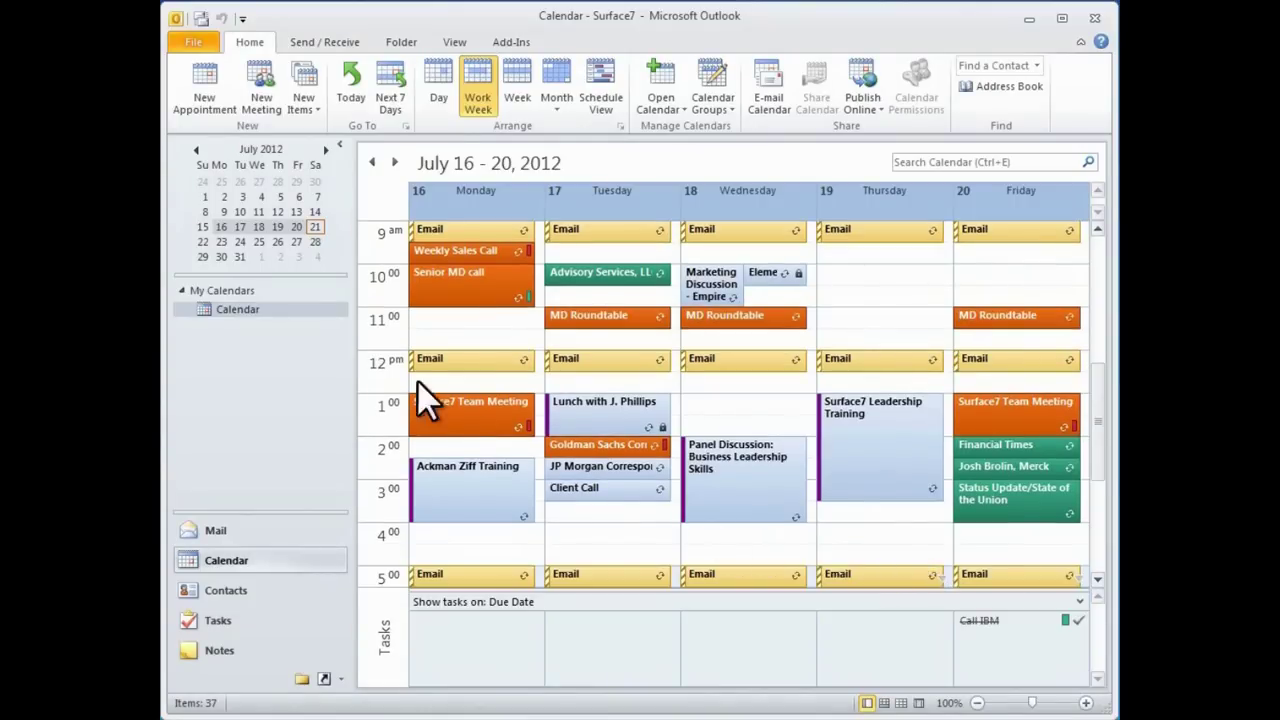
View the work weeks of July 23–27, July 30–August 3 and August 13–17, 2012.
{"action": "left_click", "coordinate": [258, 242]}
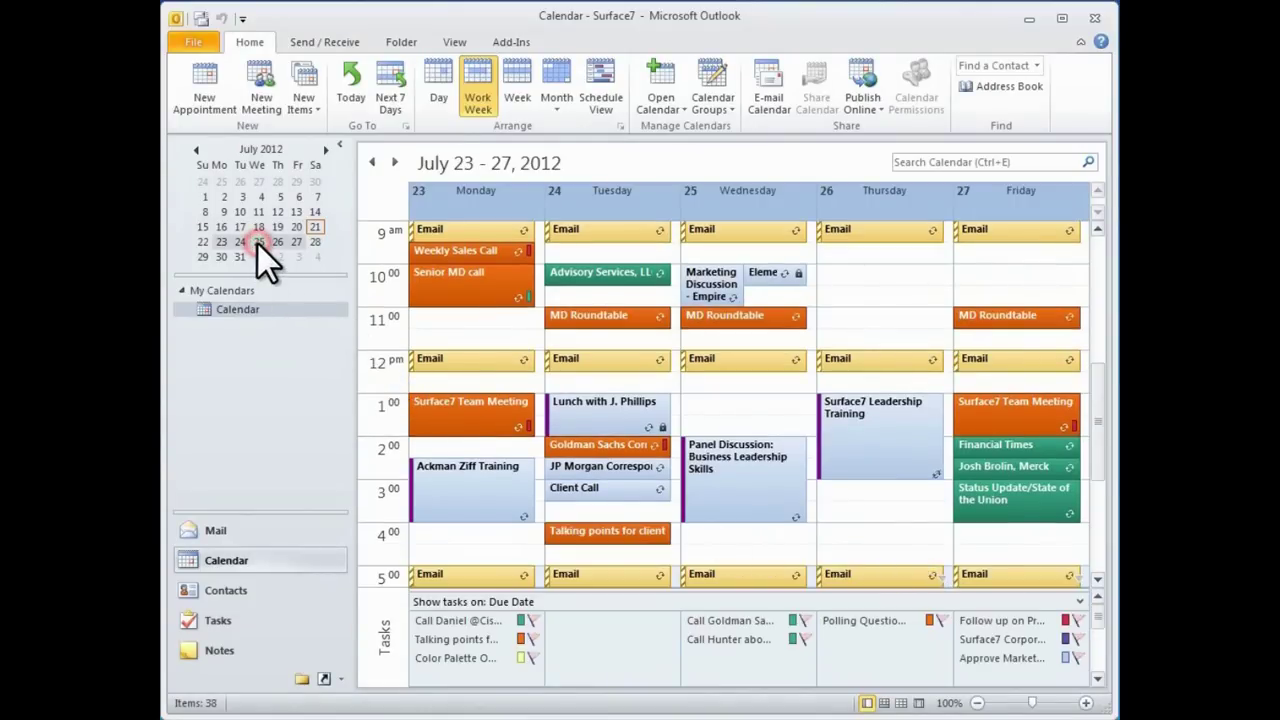
{"action": "left_click", "coordinate": [241, 254]}
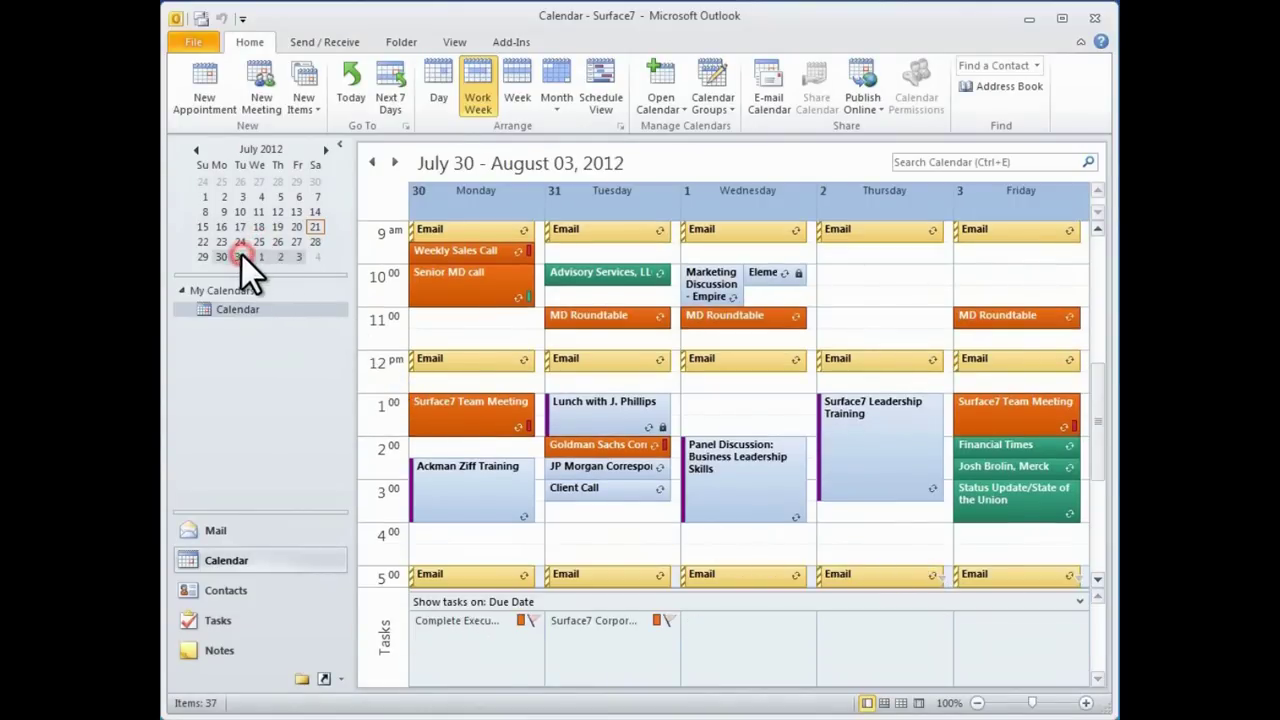
{"action": "left_click", "coordinate": [325, 149]}
{"action": "left_click", "coordinate": [296, 211]}
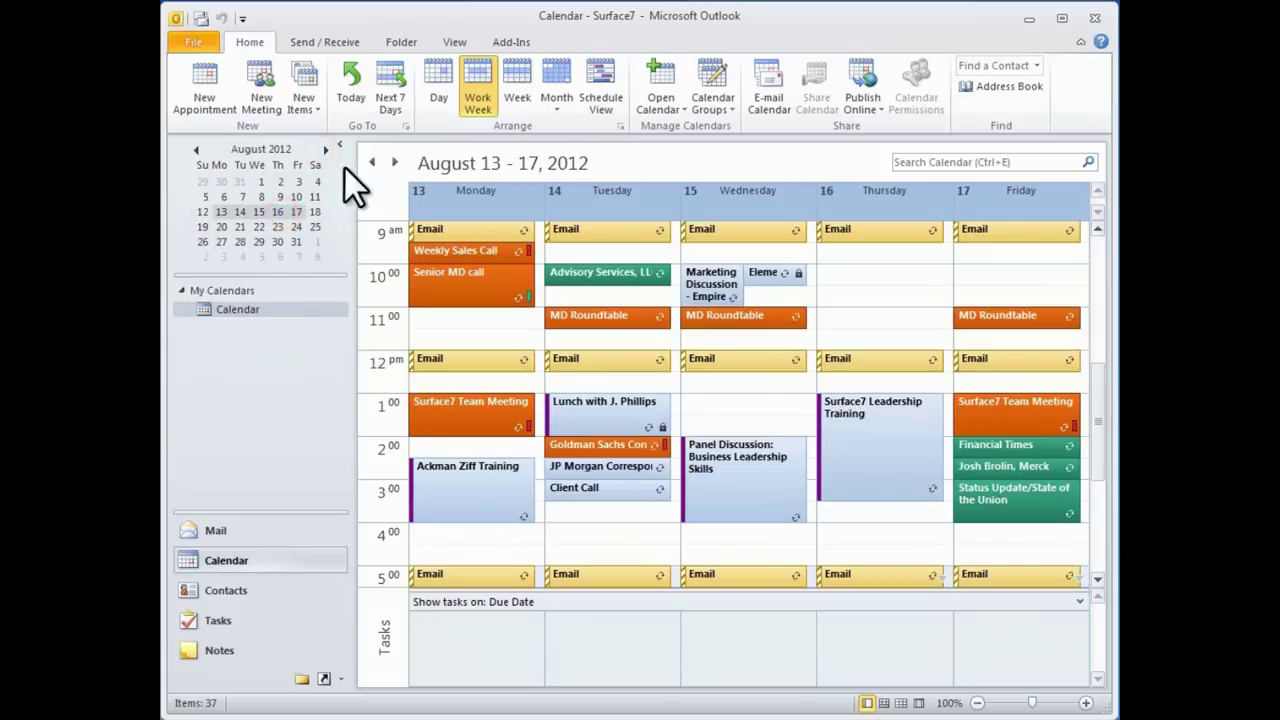
Display the two full weeks from August 12 to August 25, 2012 together.
{"action": "left_click", "coordinate": [342, 91]}
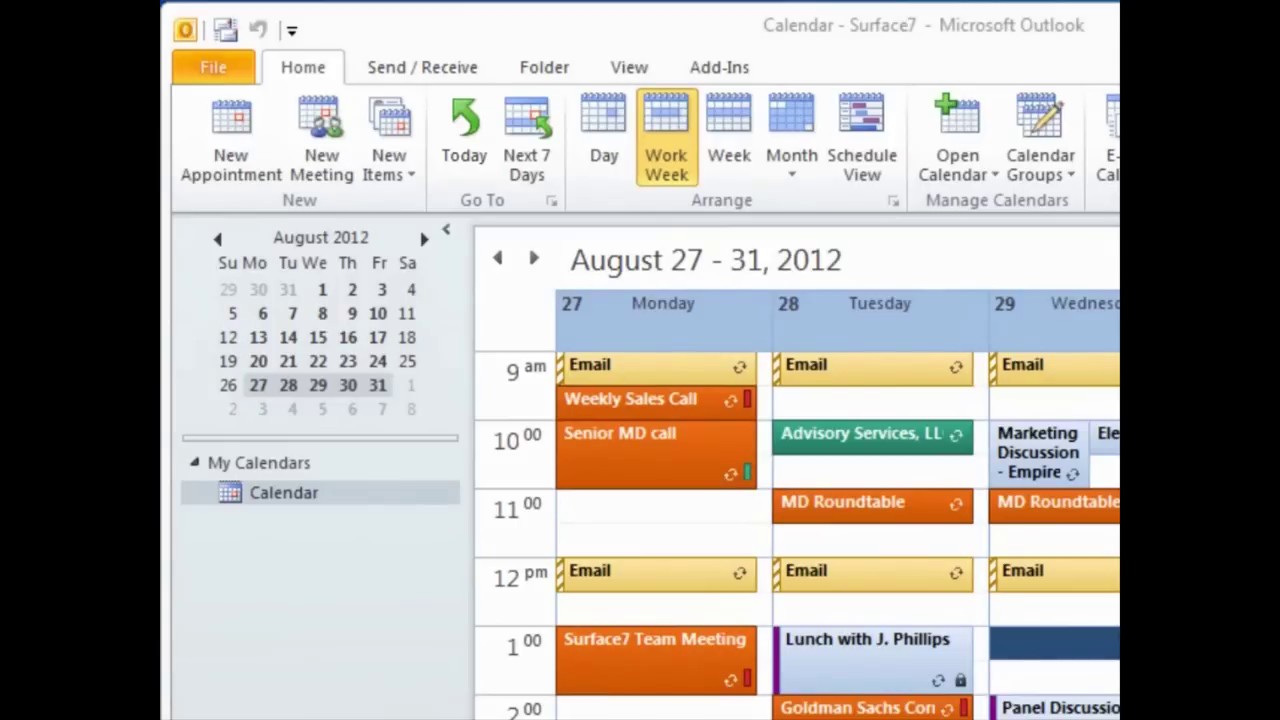
{"action": "left_click", "coordinate": [1050, 366]}
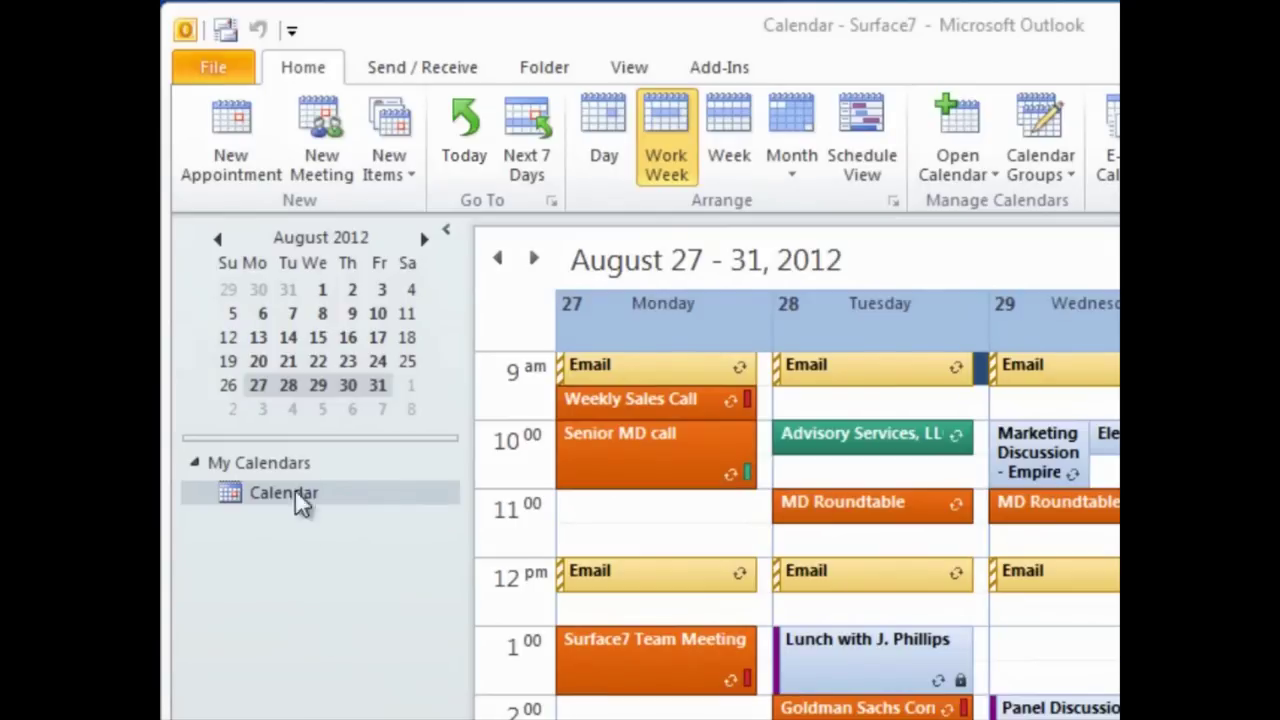
{"action": "left_click_drag", "start_coordinate": [286, 342], "coordinate": [315, 359]}
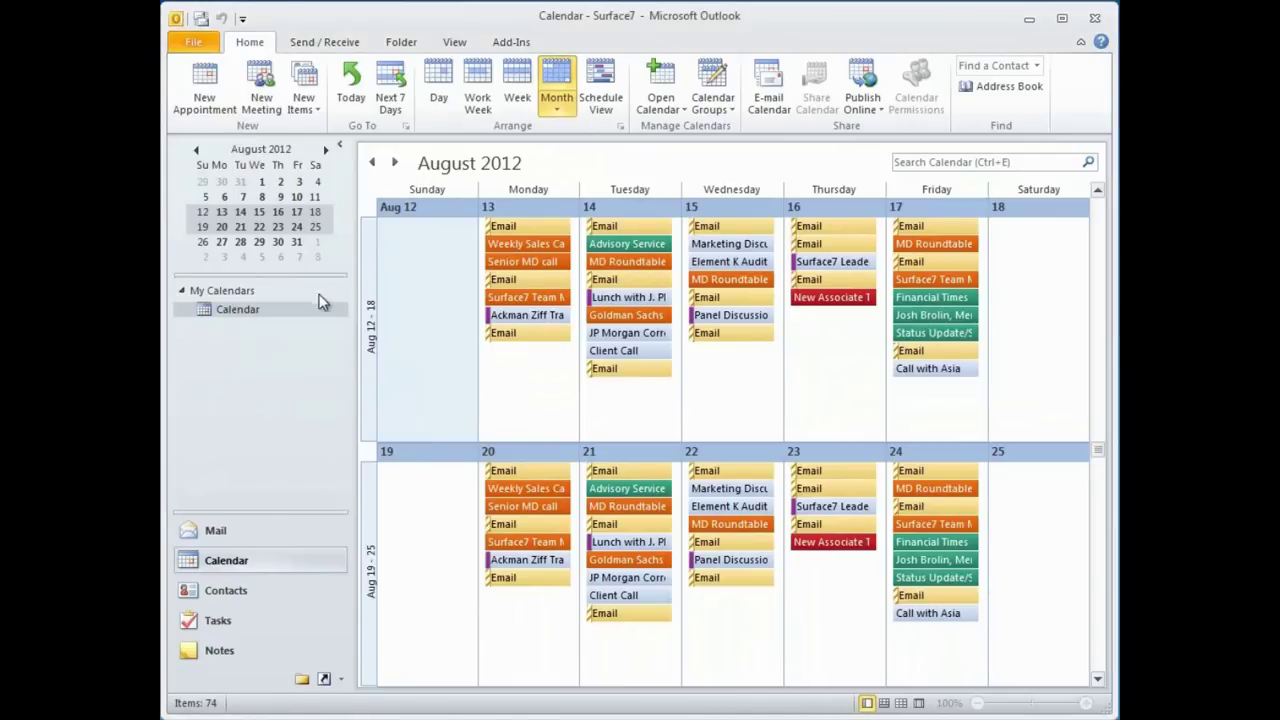
Switch to Day view and display September 10, 19 and 28, 2012 side by side.
{"action": "left_click", "coordinate": [325, 149]}
{"action": "left_click", "coordinate": [437, 82]}
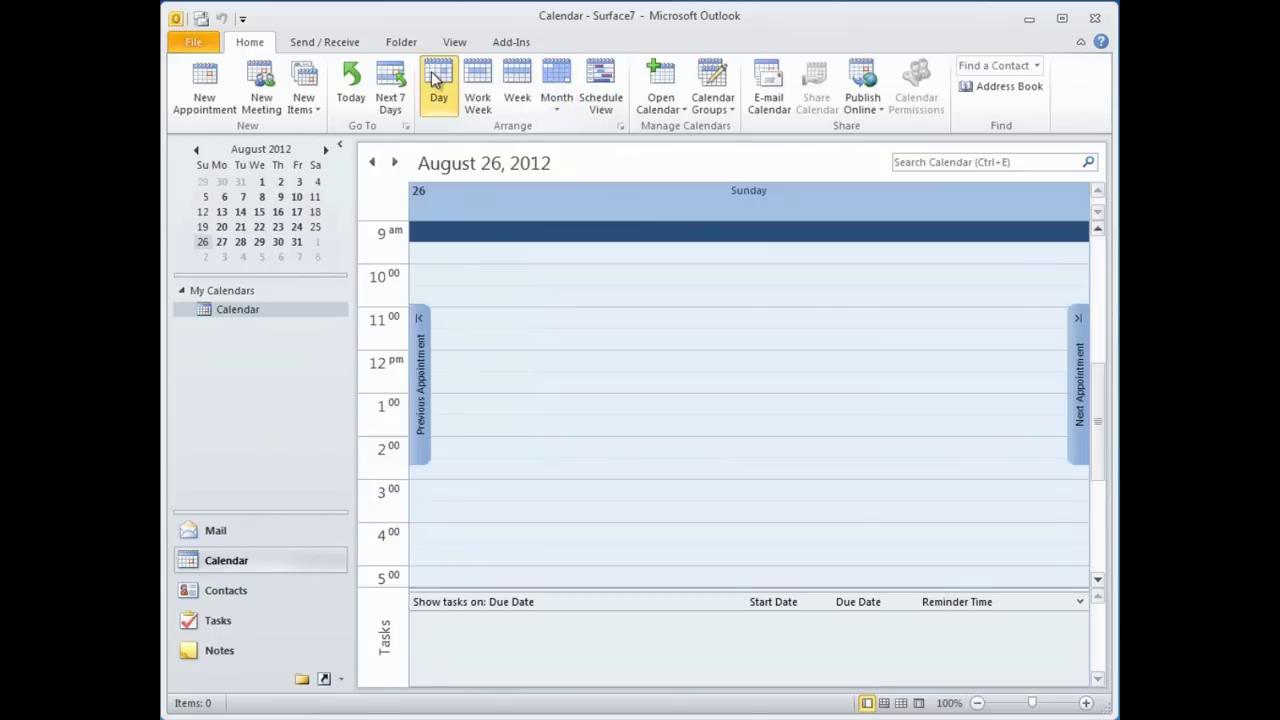
{"action": "left_click", "coordinate": [326, 149]}
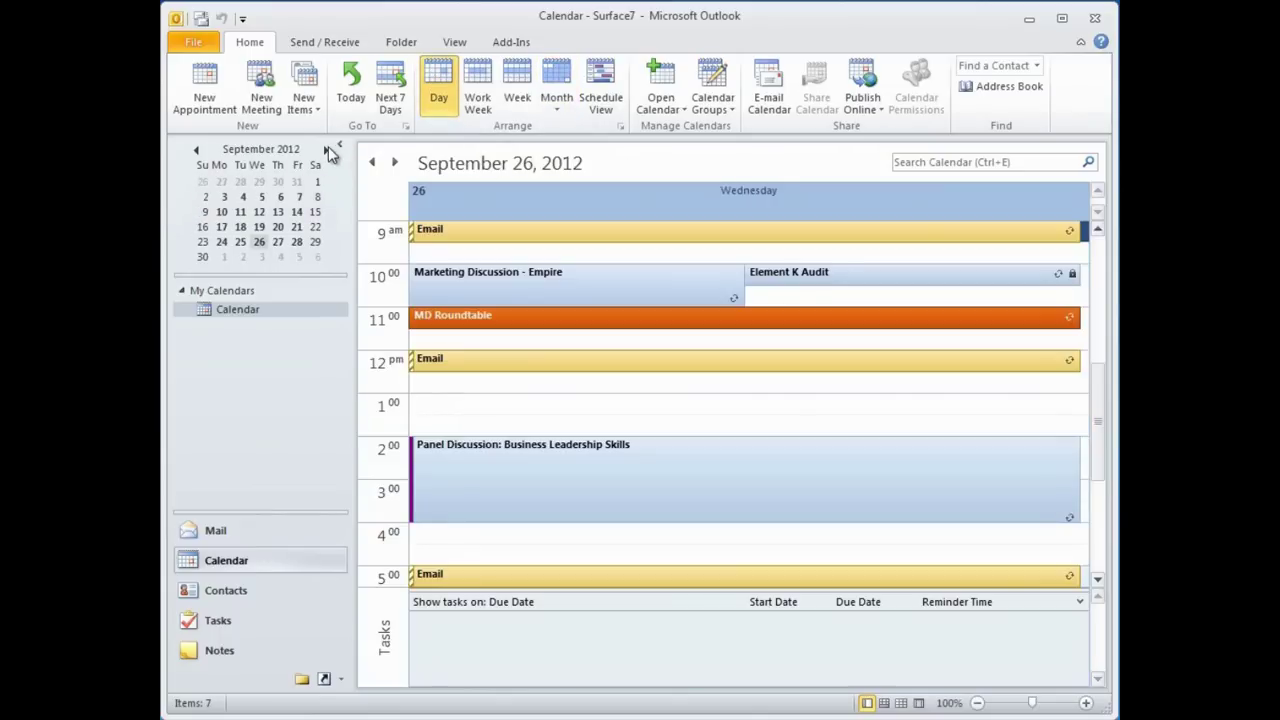
{"action": "left_click", "coordinate": [222, 212]}
{"action": "left_click", "coordinate": [259, 227], "text": "ctrl"}
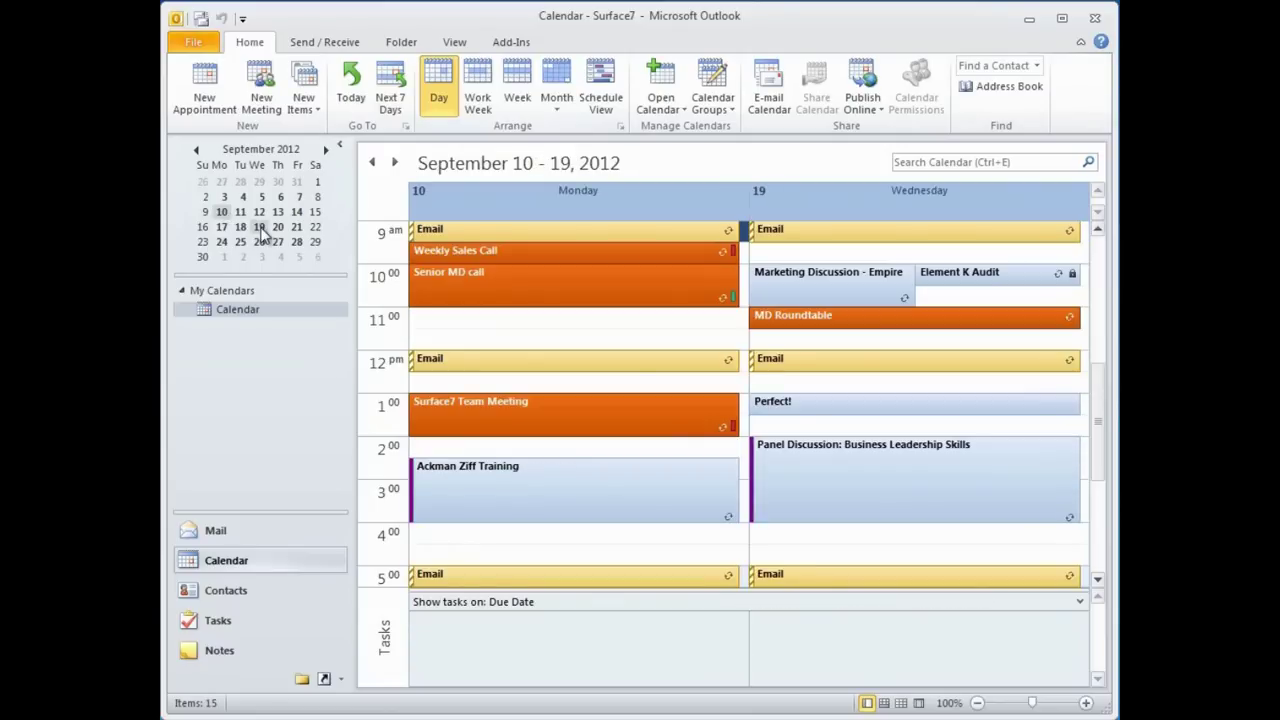
{"action": "left_click", "coordinate": [297, 243], "text": "ctrl"}
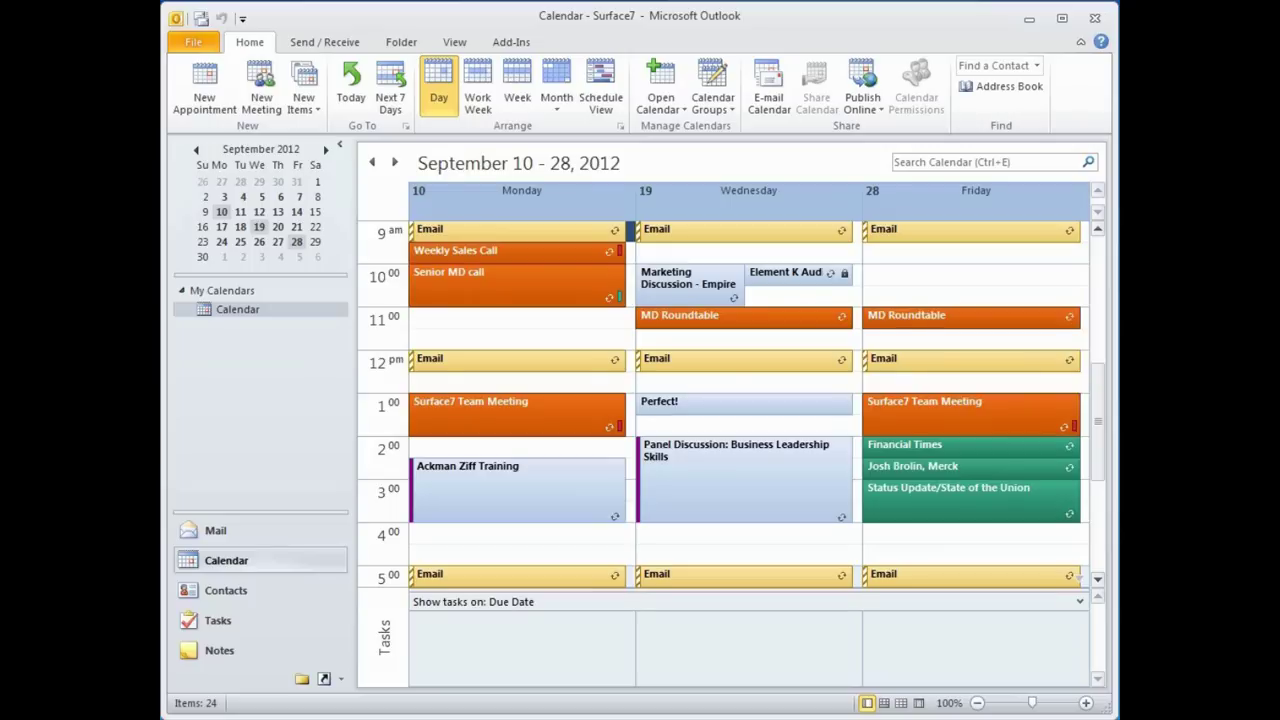
Go to the date "third monday in december" in the calendar.
{"action": "key", "text": "ctrl+g"}
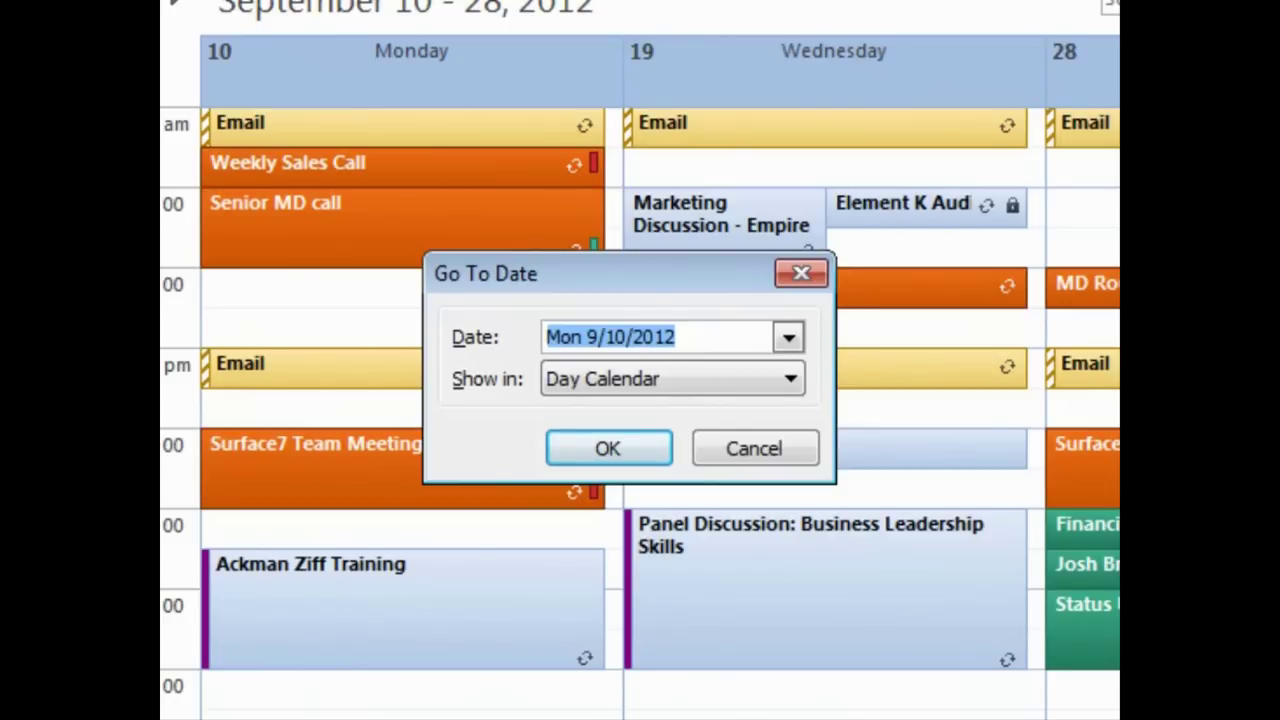
{"action": "type", "text": "third monday "}
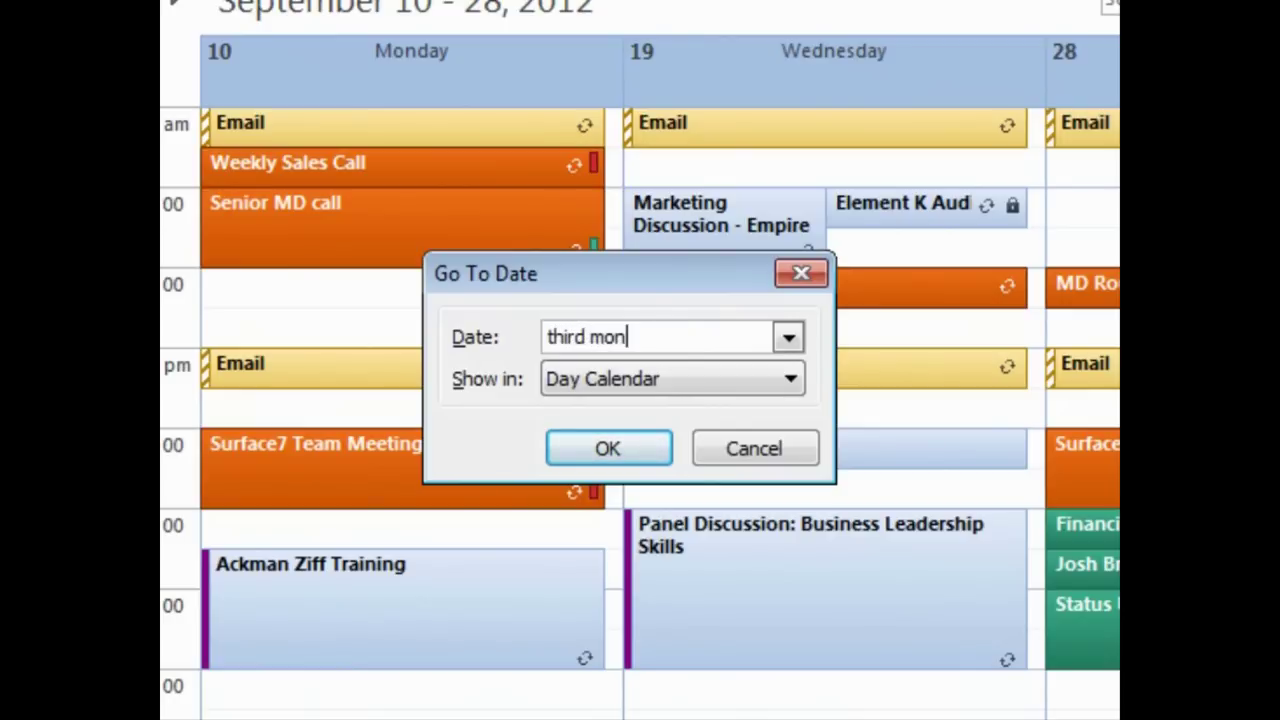
{"action": "type", "text": "in december"}
{"action": "key", "text": "Return"}
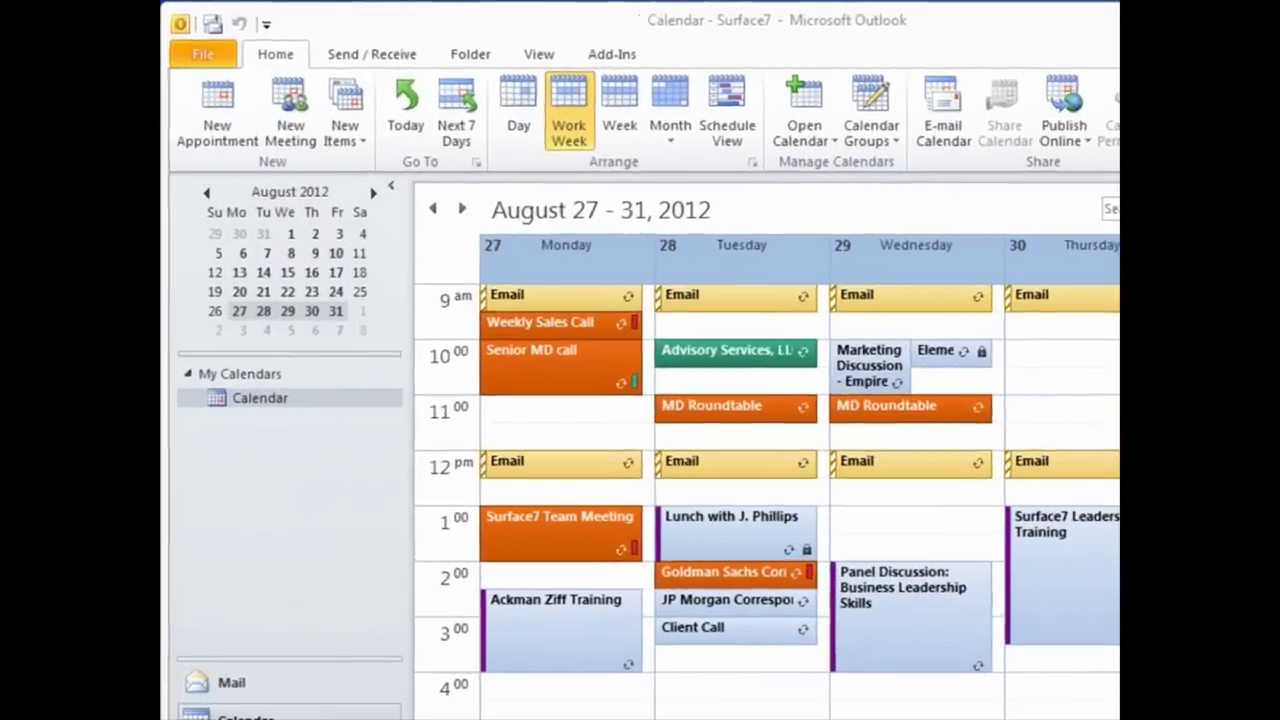
Set the end of the work hours to 6:00 PM in the calendar options.
{"action": "left_click", "coordinate": [206, 52]}
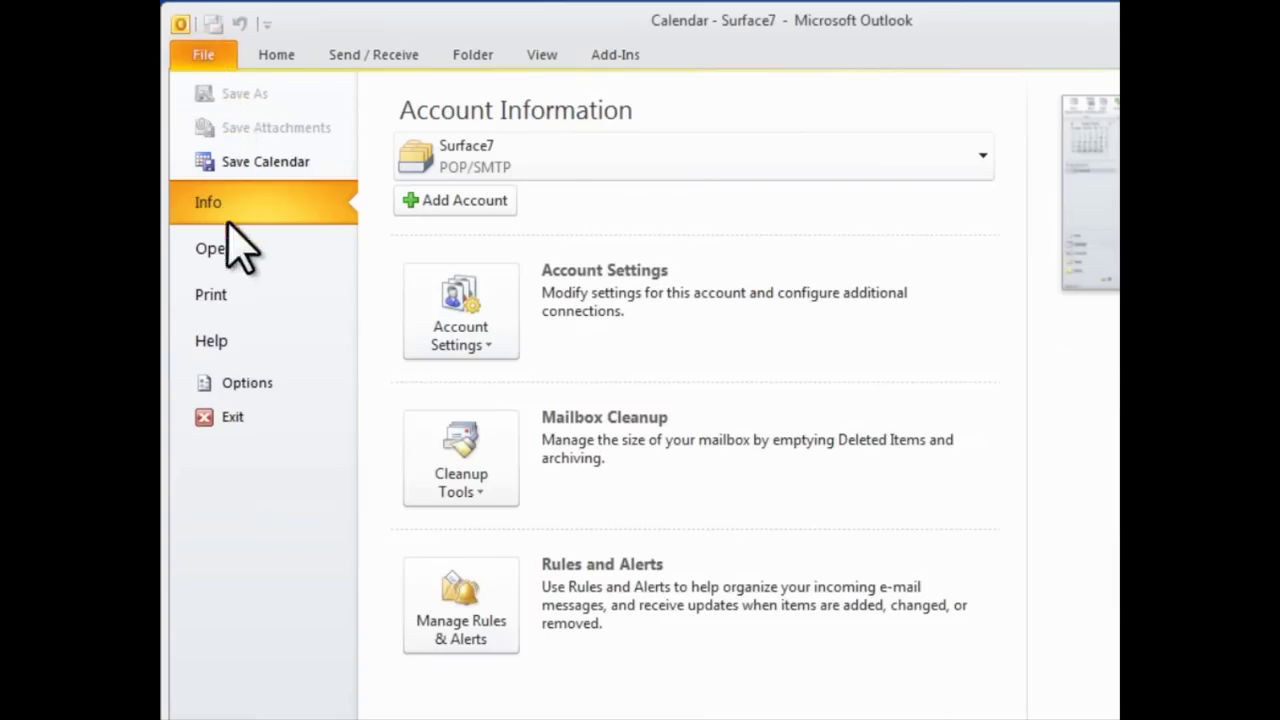
{"action": "left_click", "coordinate": [248, 383]}
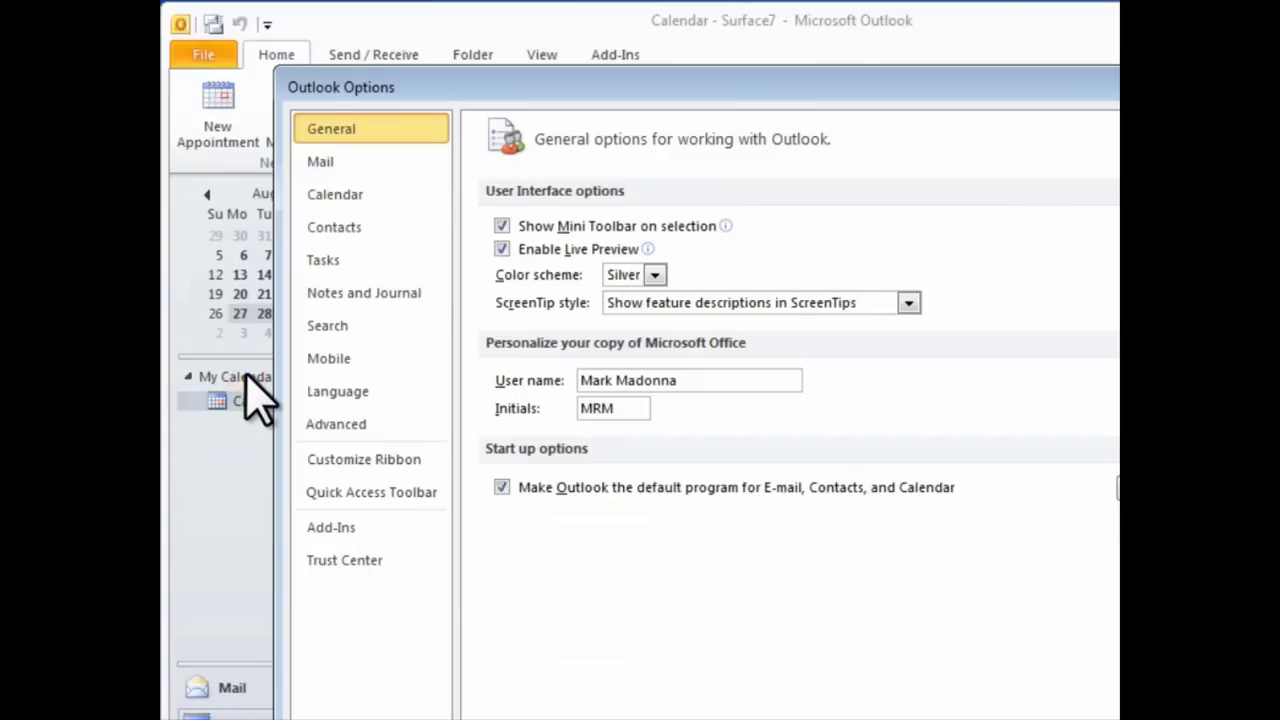
{"action": "left_click", "coordinate": [362, 200]}
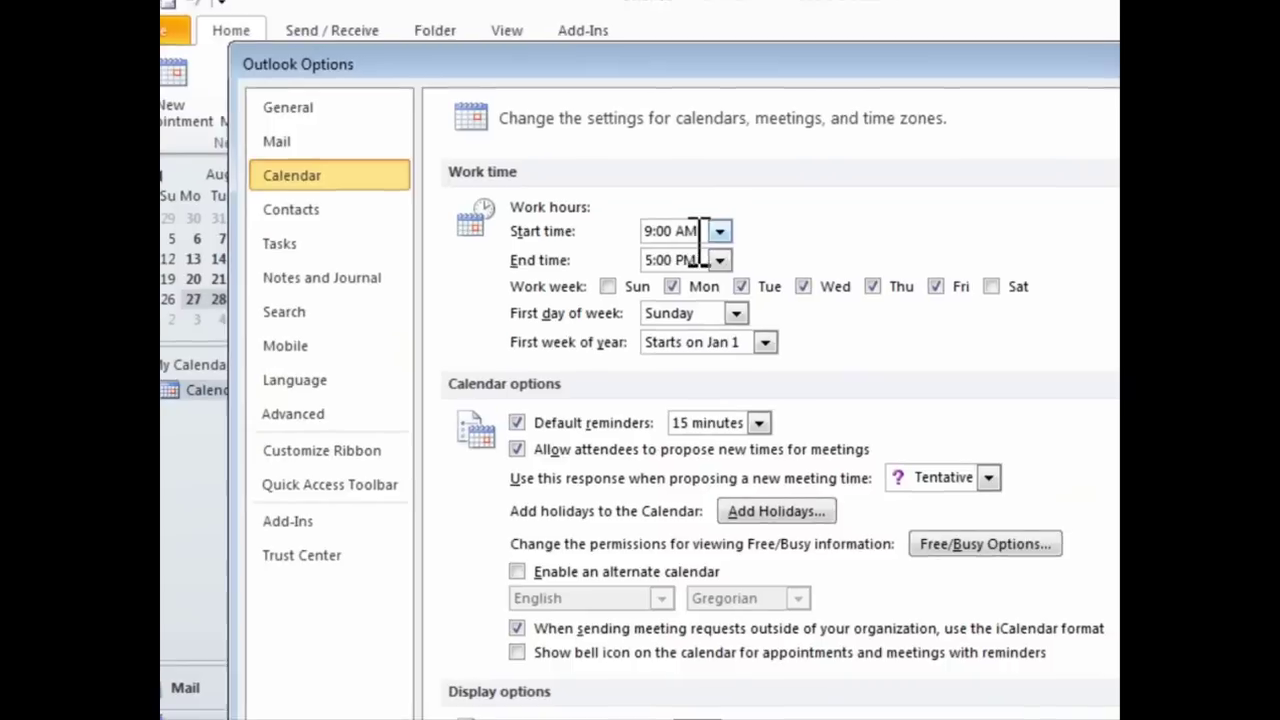
{"action": "left_click", "coordinate": [720, 260]}
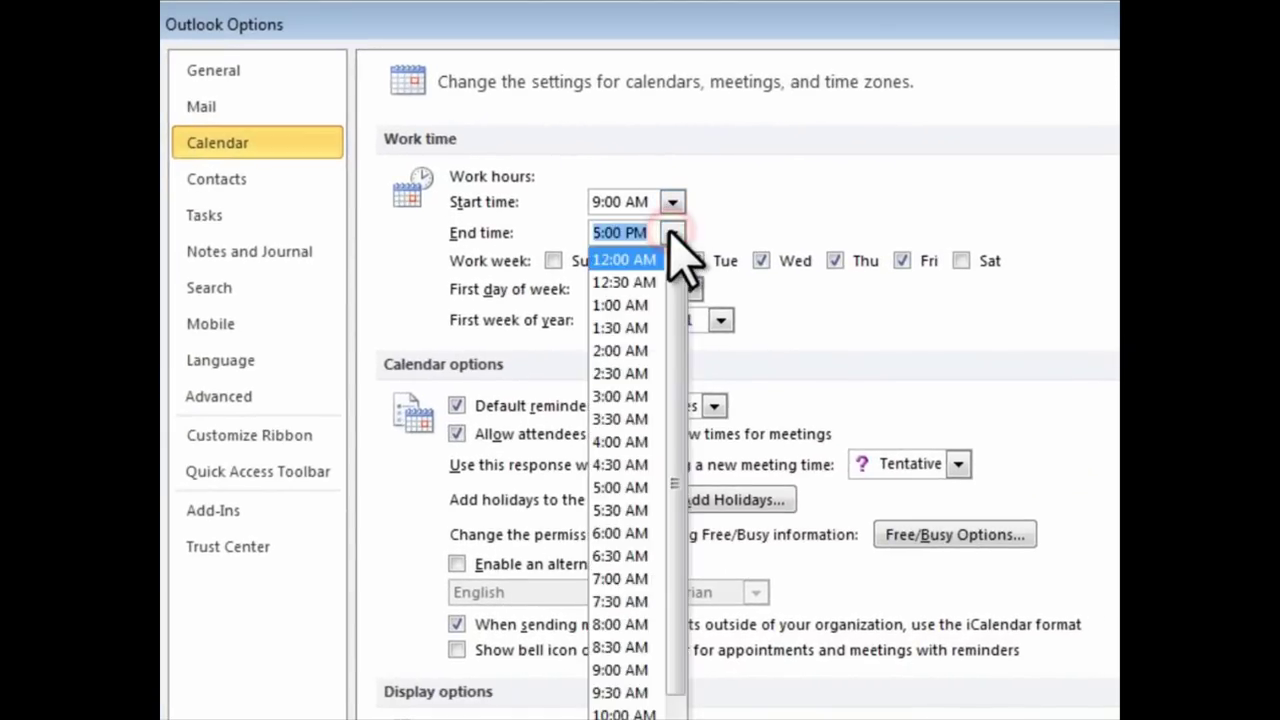
{"action": "scroll", "coordinate": [700, 495], "scroll_direction": "down", "scroll_amount": 6}
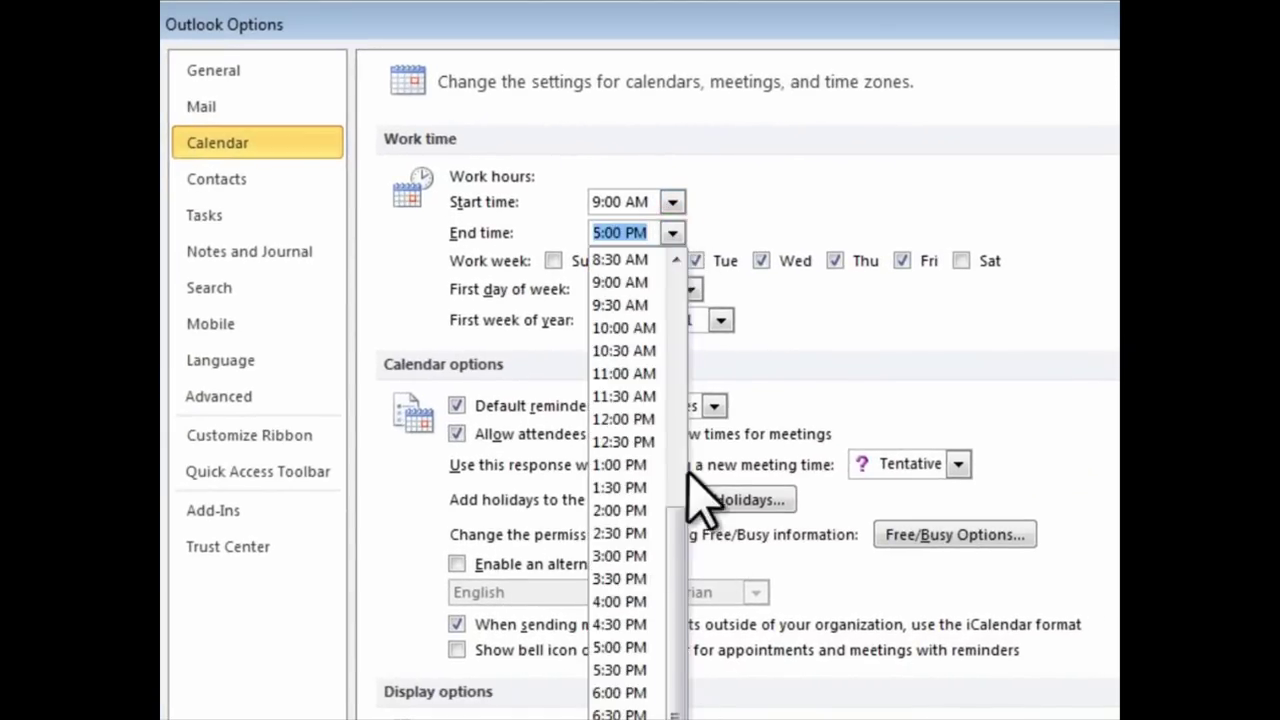
{"action": "left_click", "coordinate": [650, 700]}
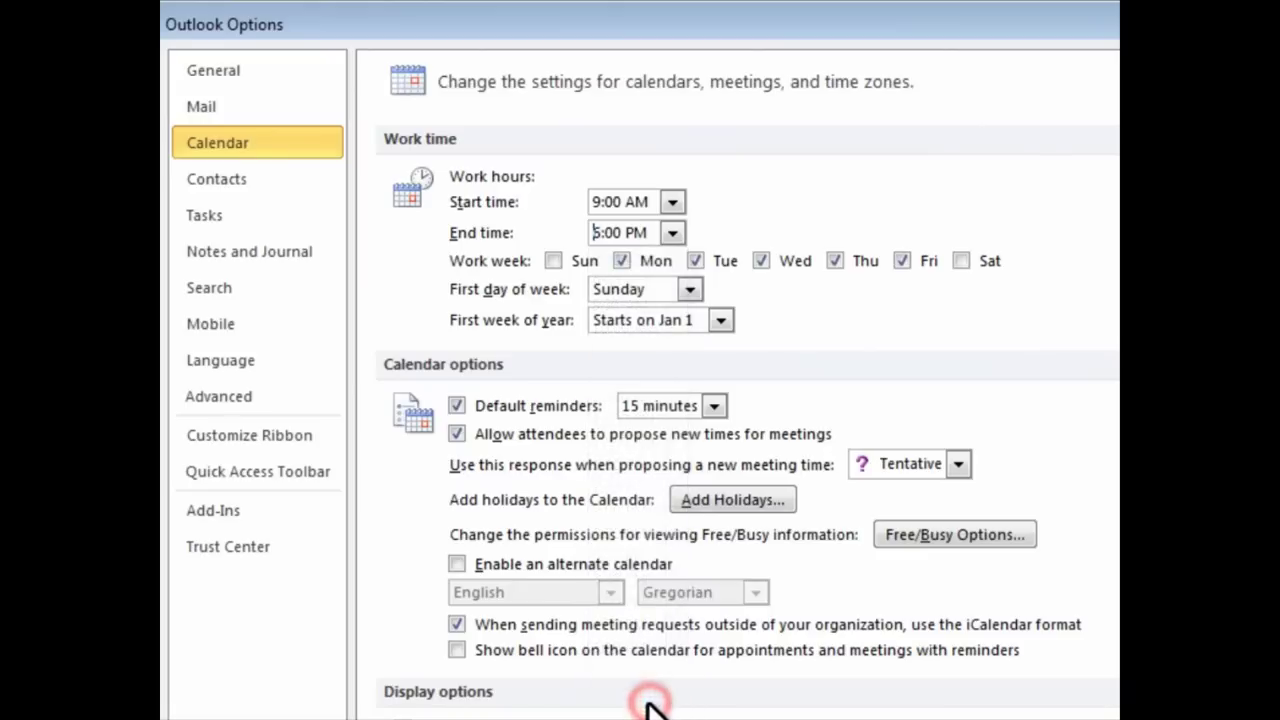
{"action": "left_click", "coordinate": [807, 199]}
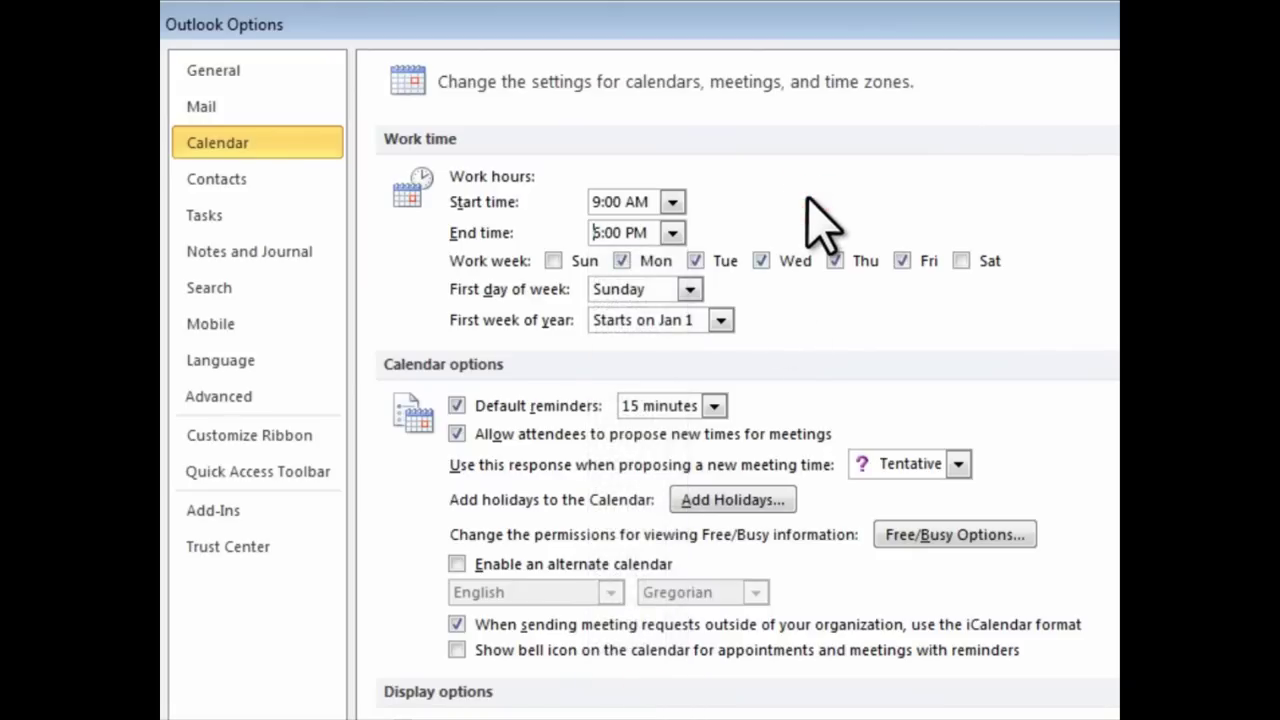
Turn off default reminders in the calendar options.
{"action": "left_click_drag", "start_coordinate": [1232, 232], "coordinate": [1254, 293]}
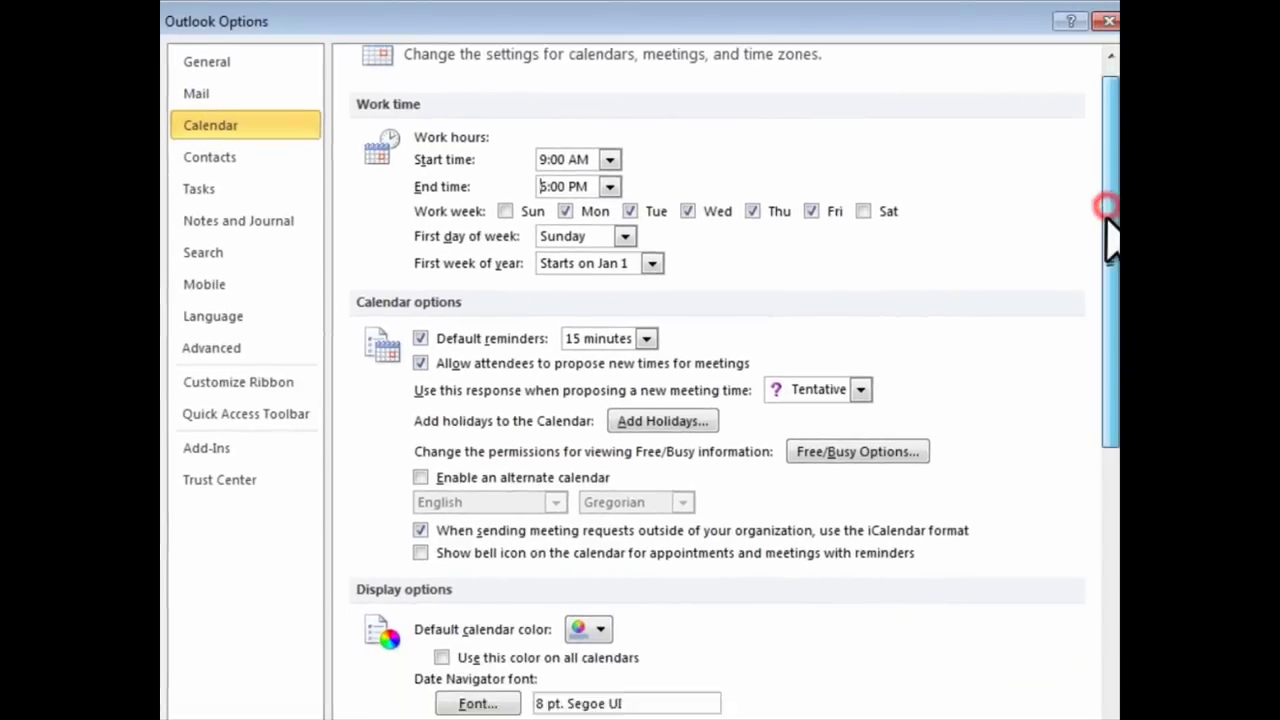
{"action": "left_click_drag", "start_coordinate": [1090, 245], "coordinate": [1088, 280]}
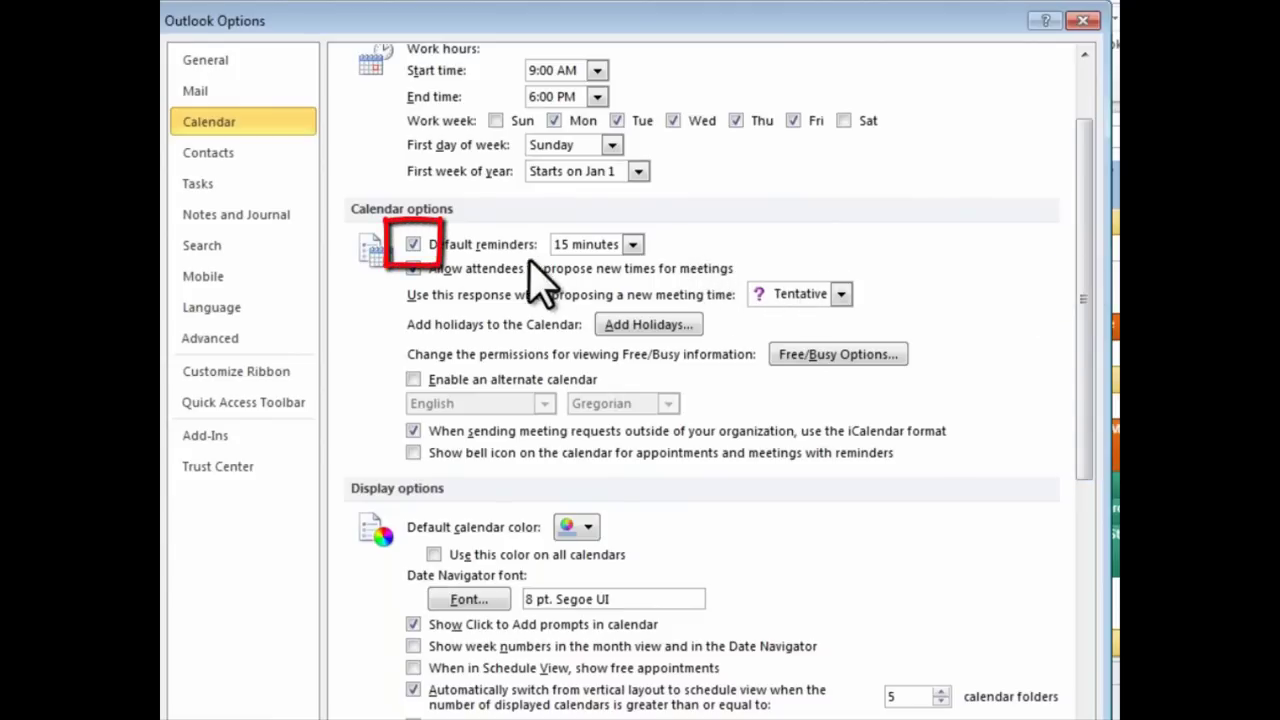
{"action": "left_click", "coordinate": [433, 245]}
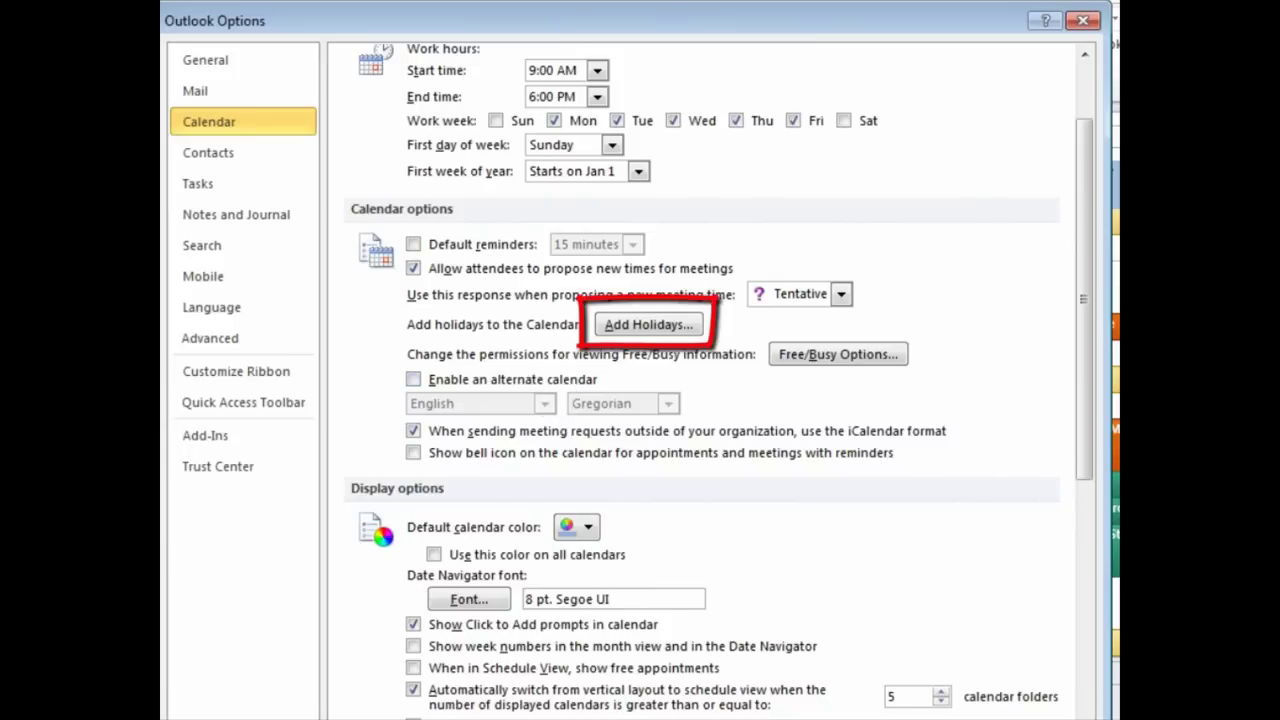
Add the United States holidays to the calendar.
{"action": "left_click", "coordinate": [660, 325]}
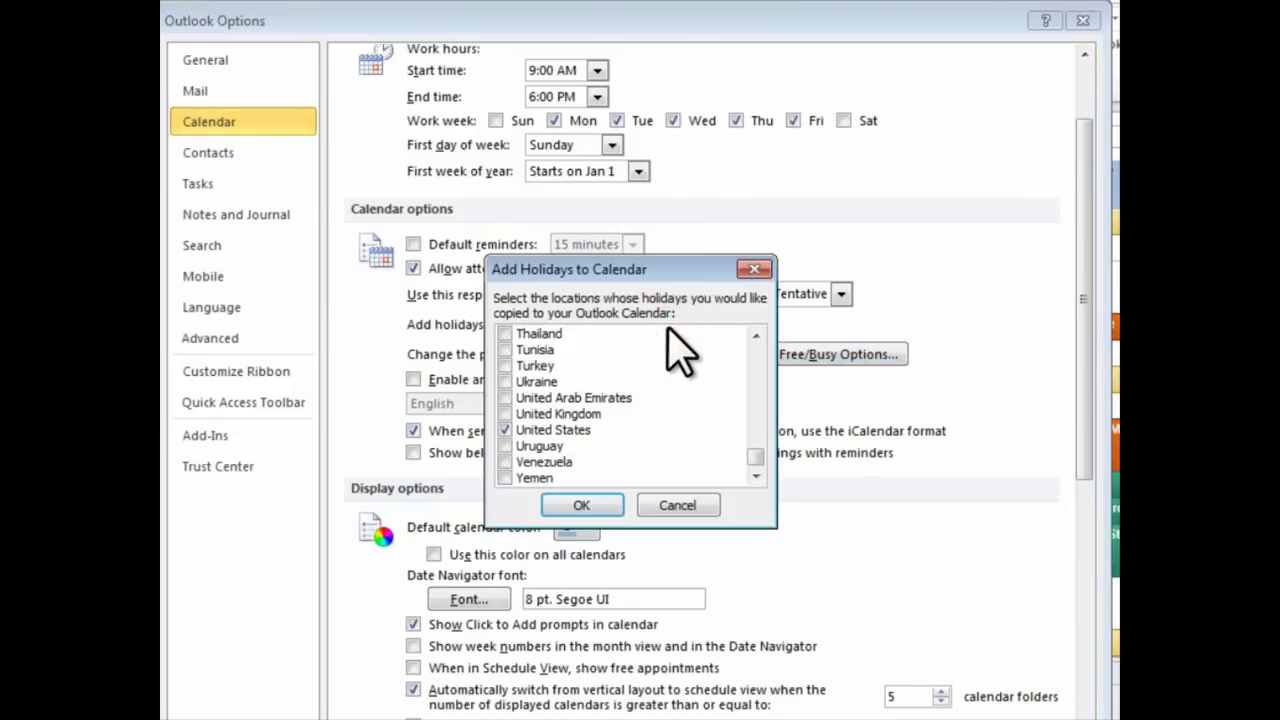
{"action": "left_click", "coordinate": [503, 430]}
{"action": "left_click", "coordinate": [581, 505]}
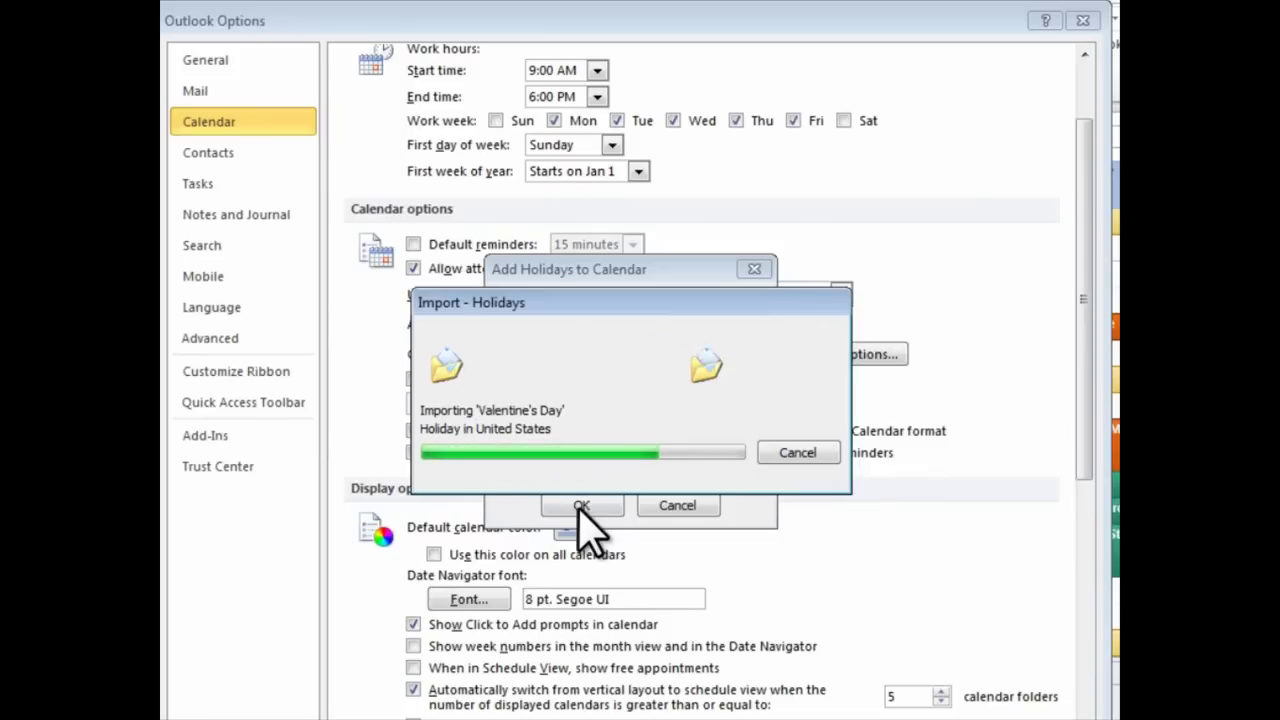
{"action": "left_click", "coordinate": [969, 484]}
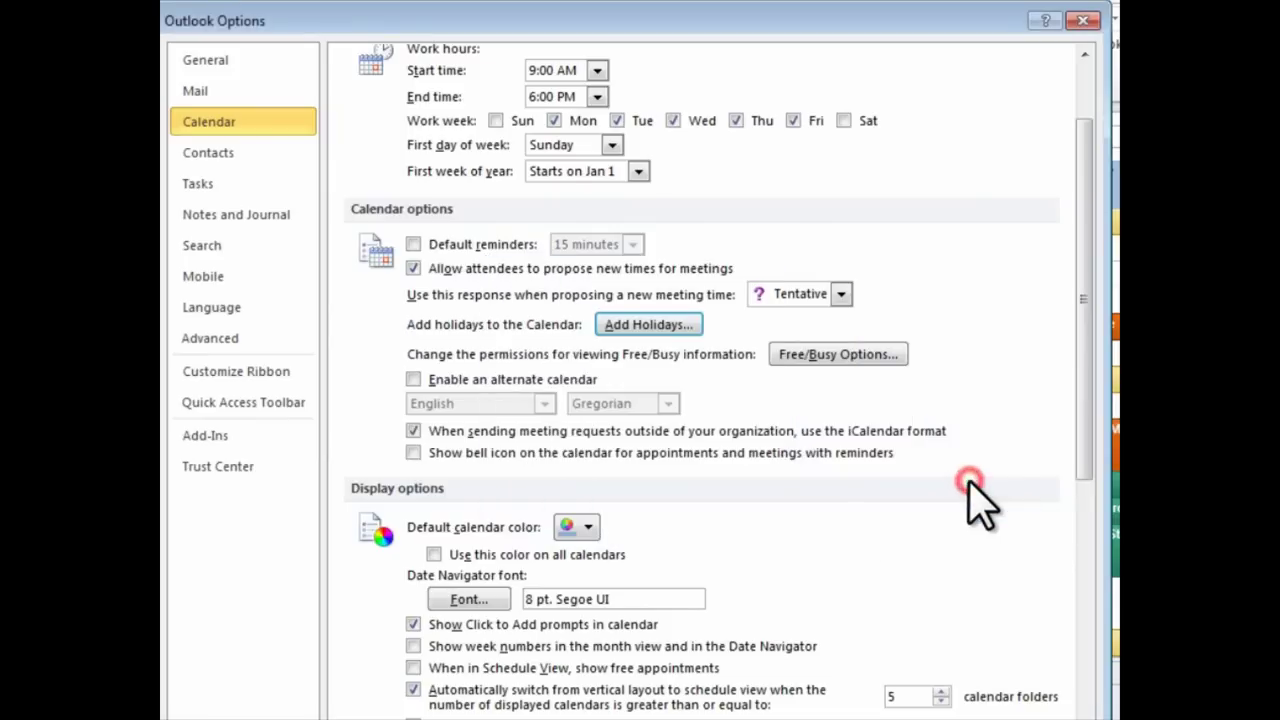
Label the primary Eastern time zone NYC.
{"action": "left_click_drag", "start_coordinate": [1086, 428], "coordinate": [1087, 612]}
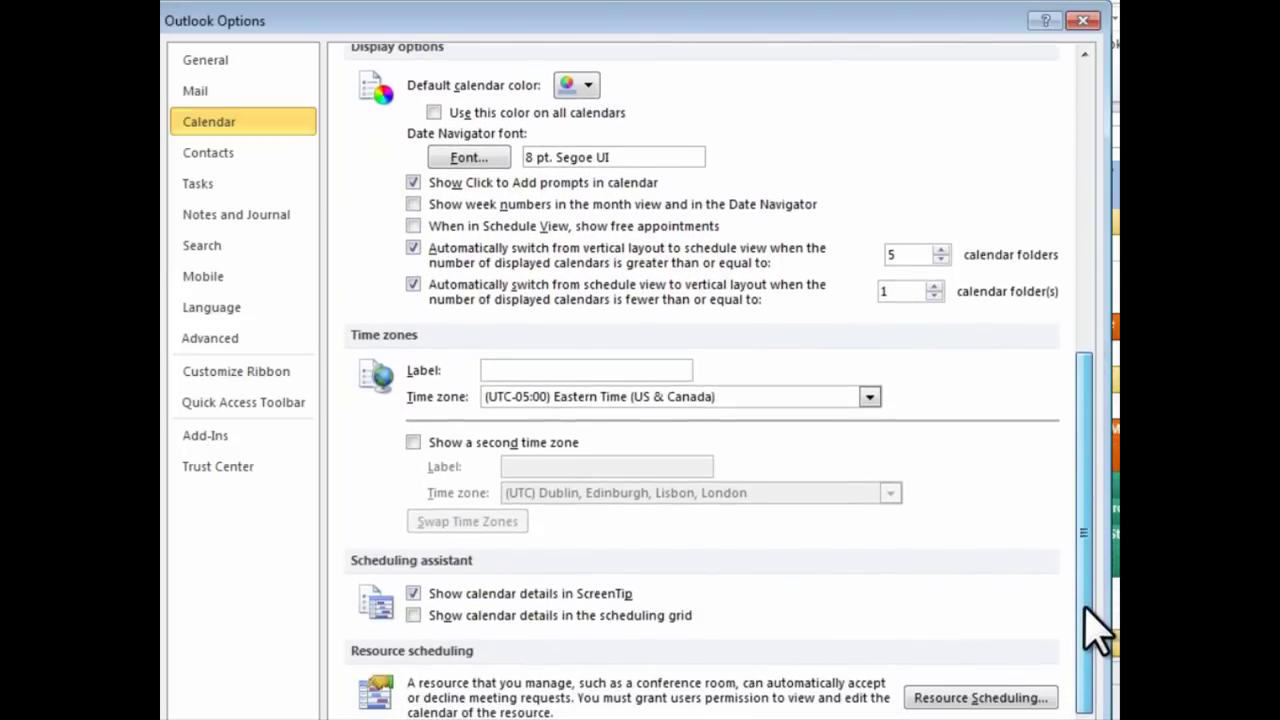
{"action": "left_click", "coordinate": [588, 371]}
{"action": "type", "text": "N"}
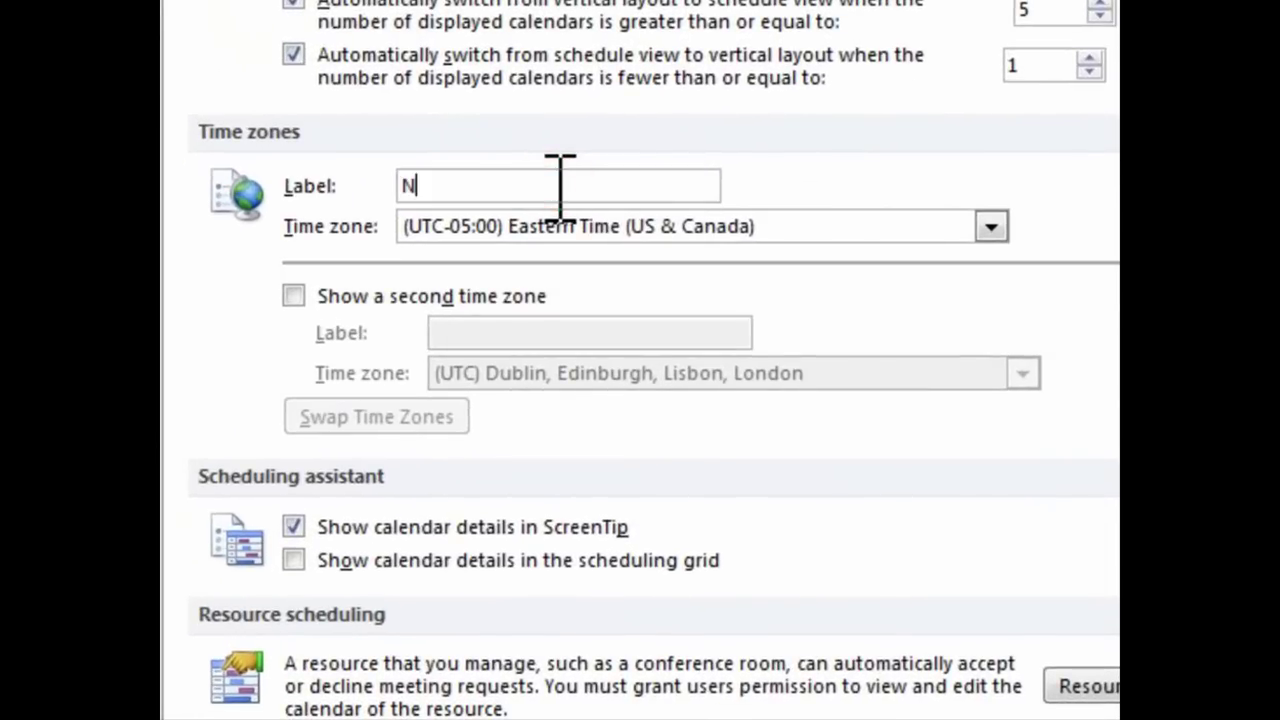
{"action": "type", "text": "YC"}
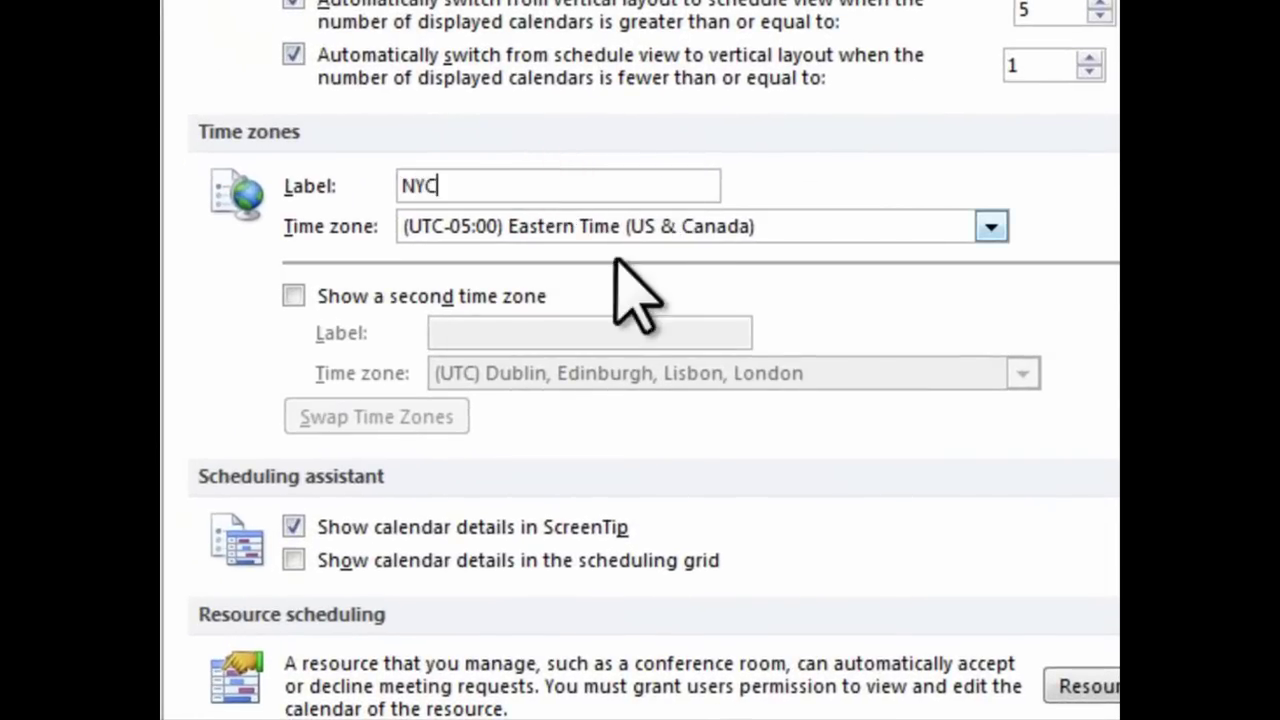
Show a second time zone labelled UK, set to (UTC) Dublin, Edinburgh, Lisbon, London, and apply the calendar options.
{"action": "left_click", "coordinate": [333, 295]}
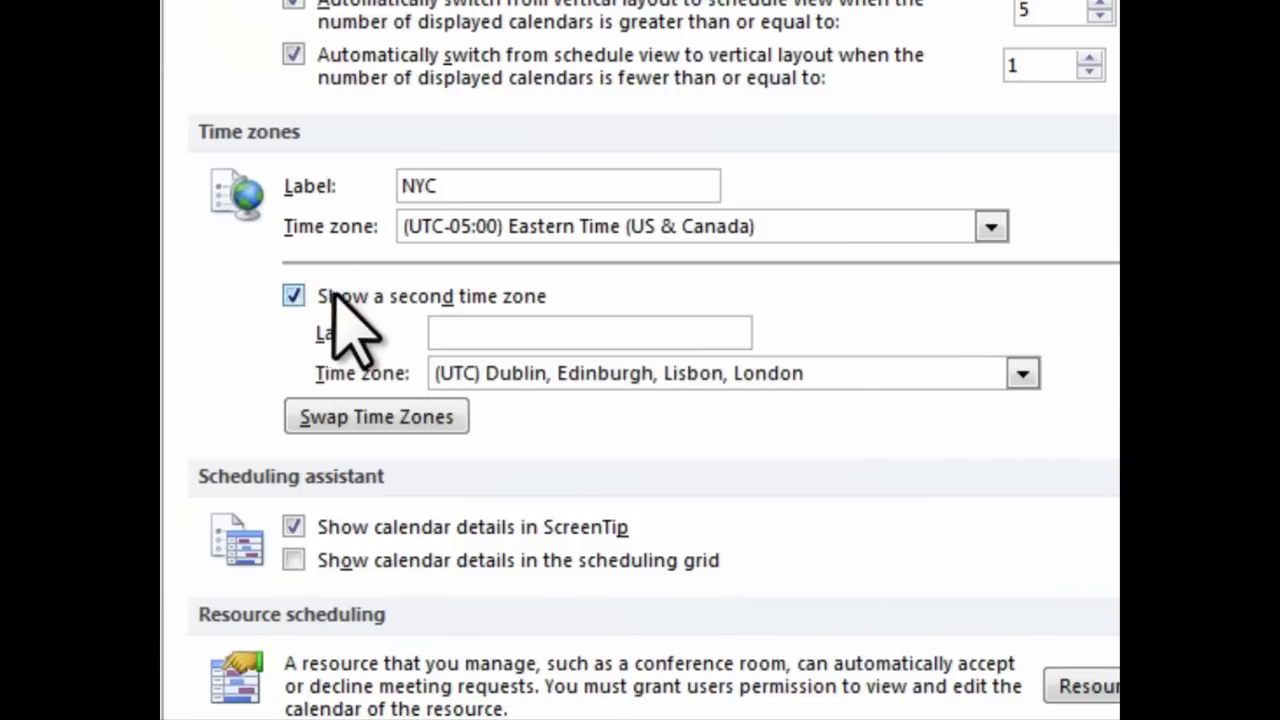
{"action": "left_click", "coordinate": [452, 330]}
{"action": "type", "text": "U"}
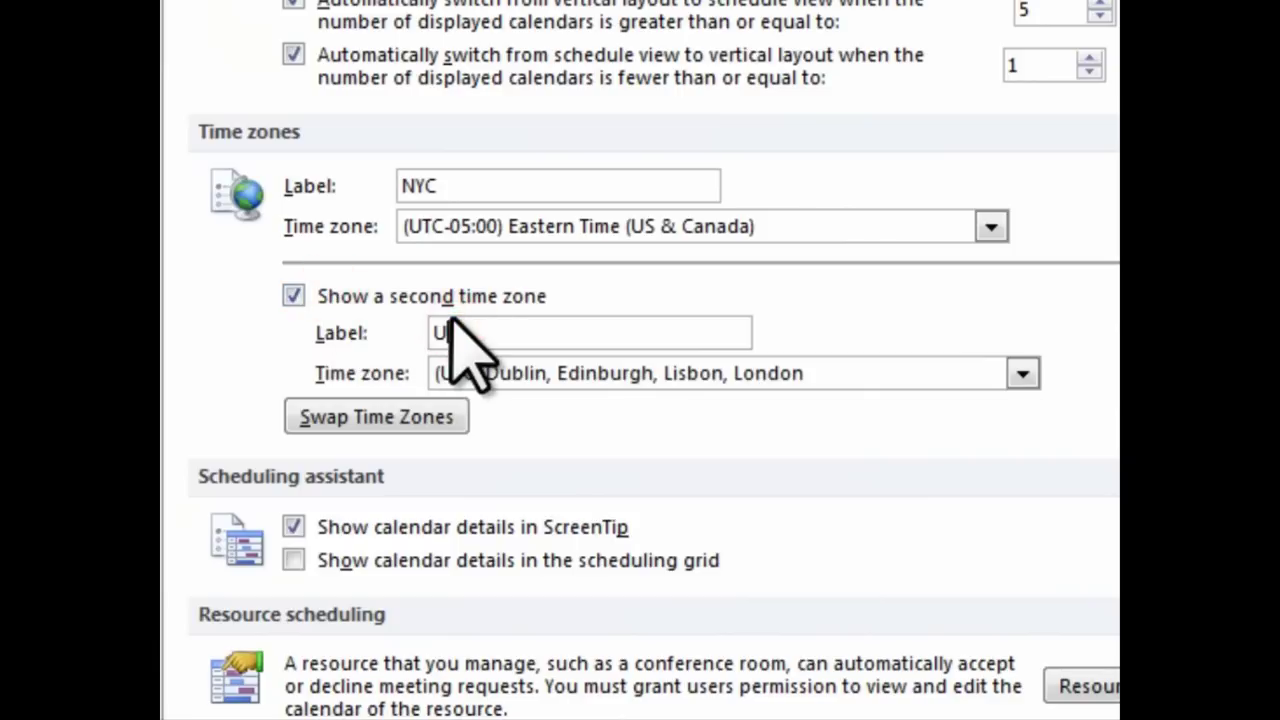
{"action": "type", "text": "K"}
{"action": "left_click", "coordinate": [585, 376]}
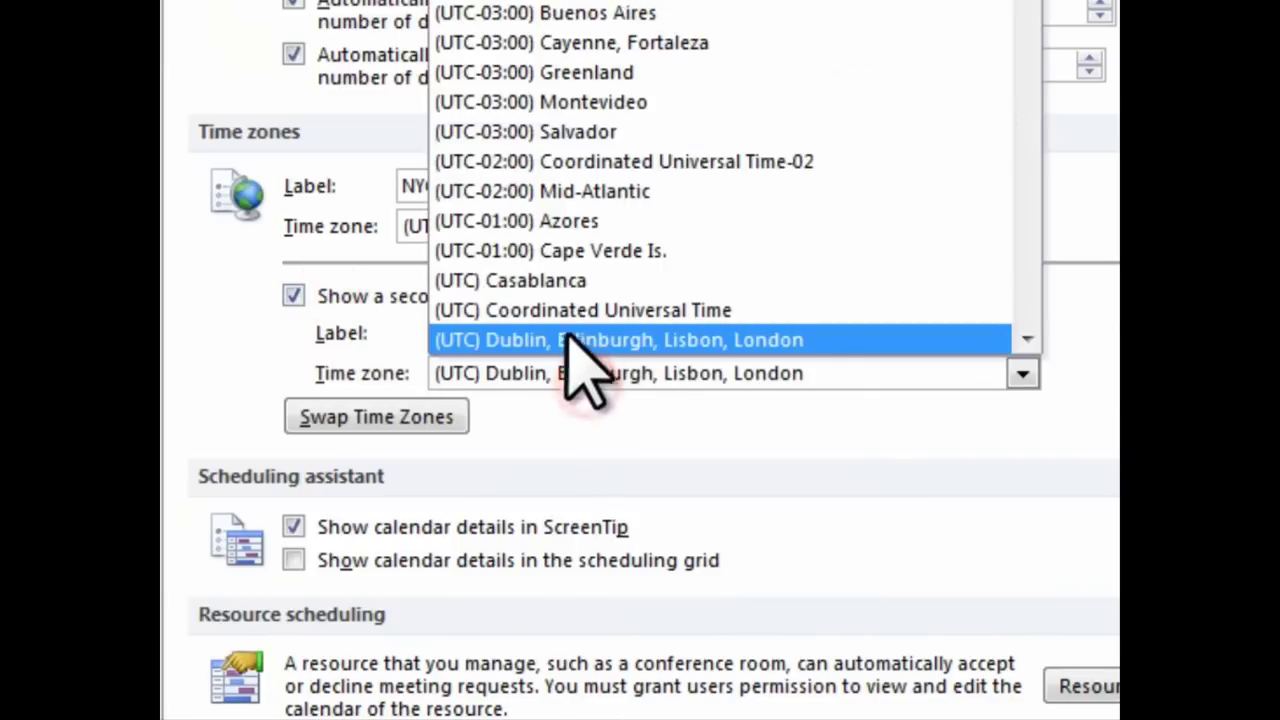
{"action": "left_click", "coordinate": [797, 340]}
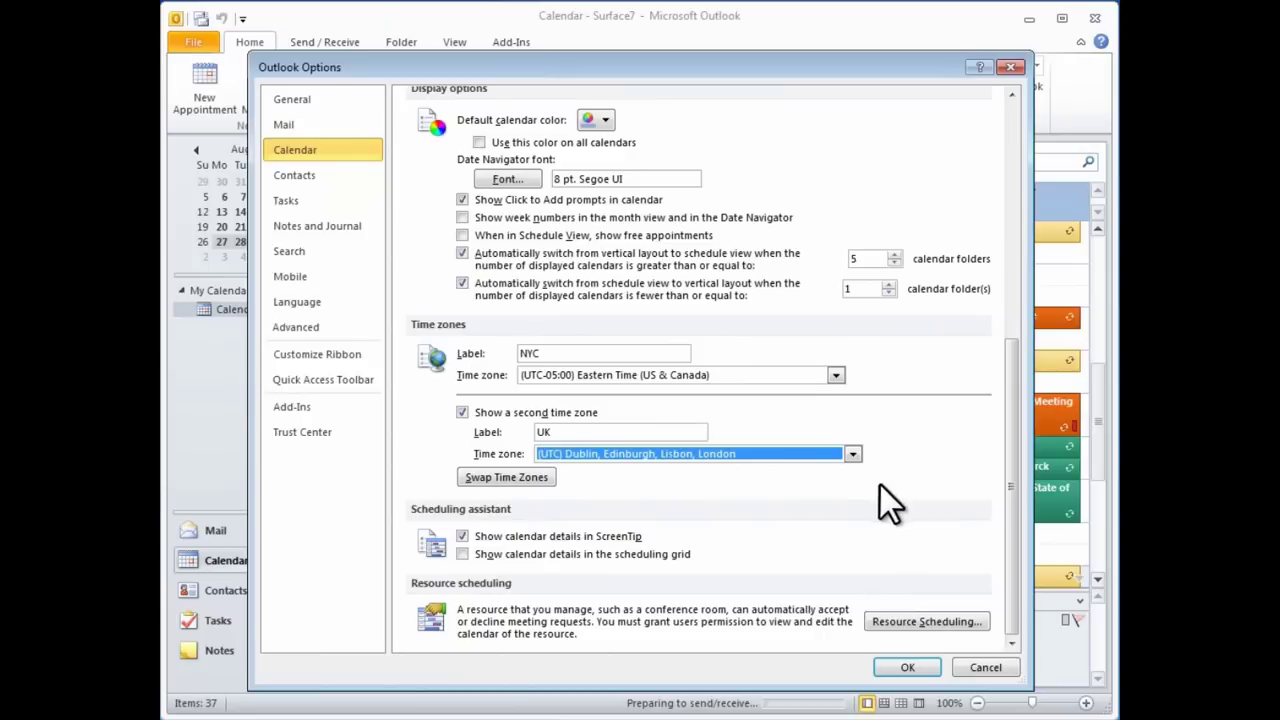
{"action": "left_click", "coordinate": [902, 664]}
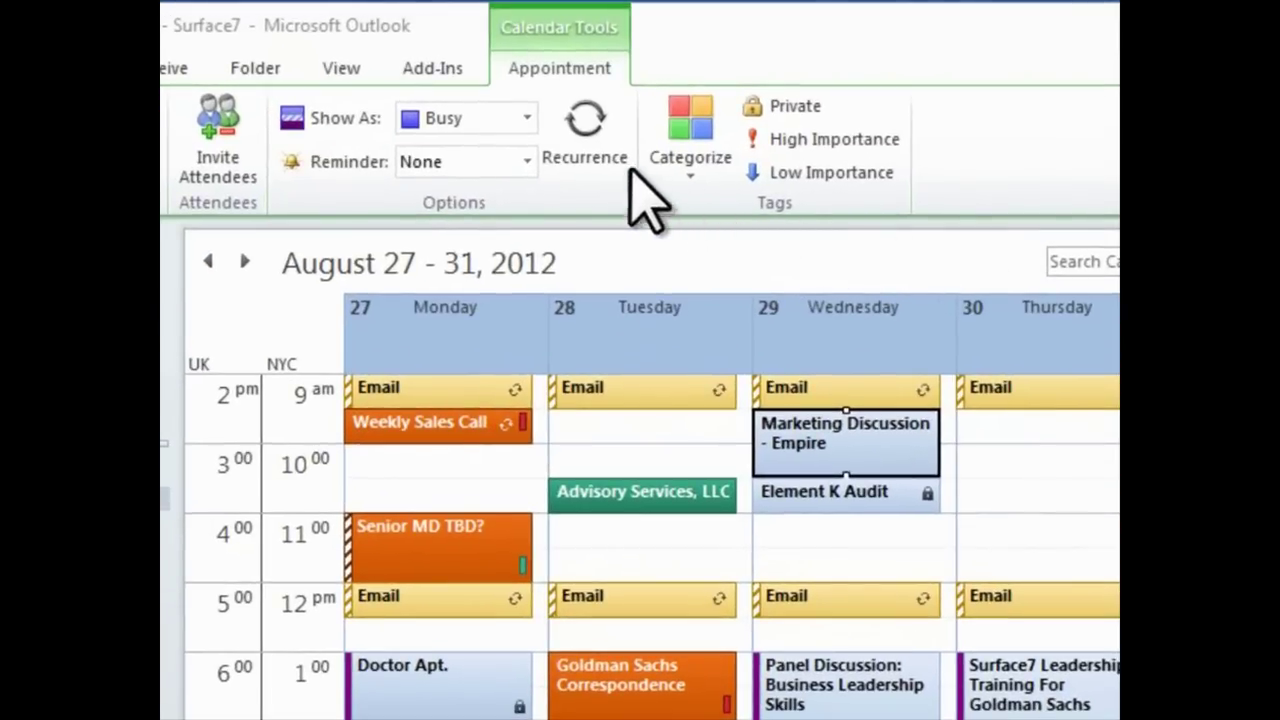
Review the Show As availability choices for Wednesday's Marketing Discussion - Empire appointment without changing its status.
{"action": "left_click", "coordinate": [526, 118]}
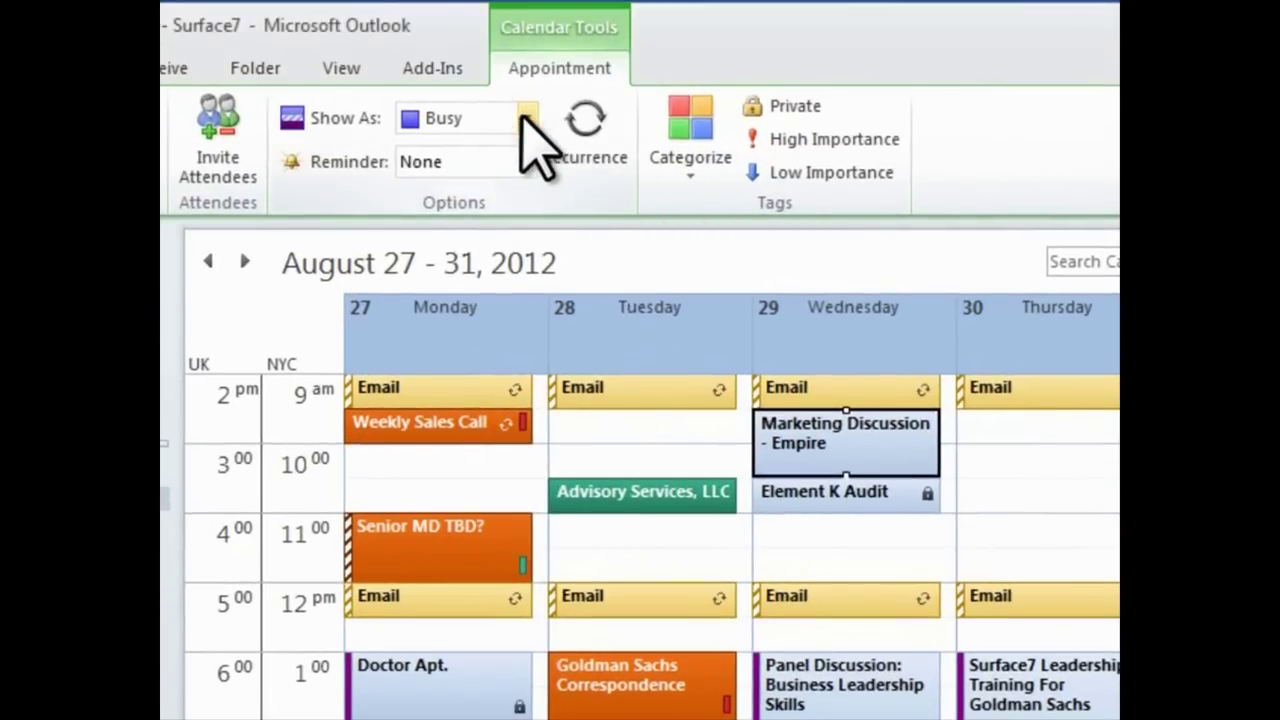
{"action": "left_click", "coordinate": [526, 118]}
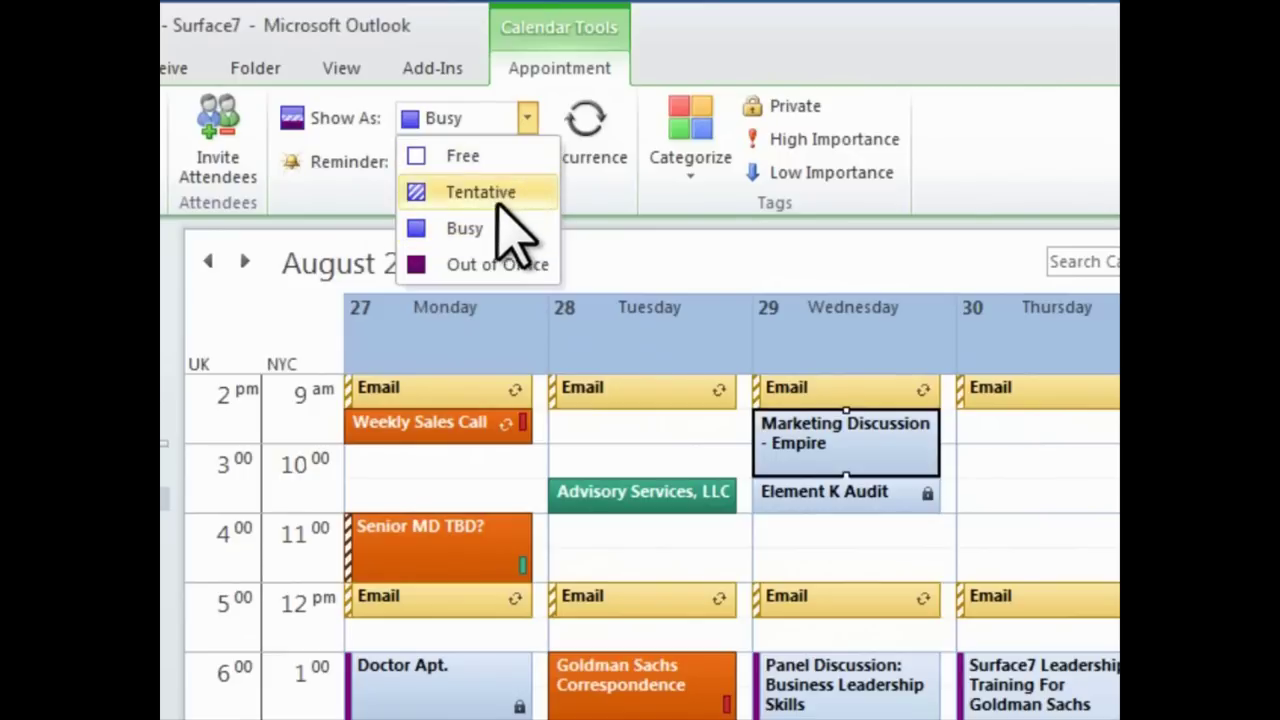
{"action": "left_click", "coordinate": [674, 265]}
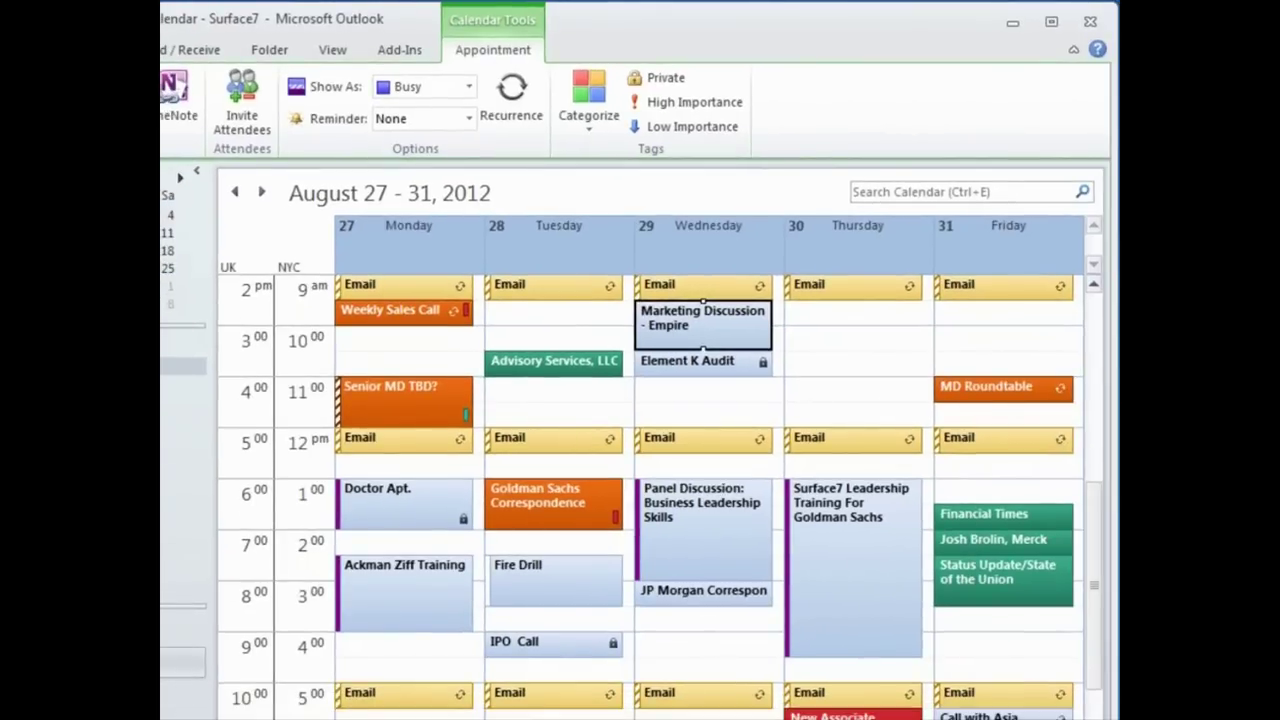
{"action": "left_click", "coordinate": [729, 332]}
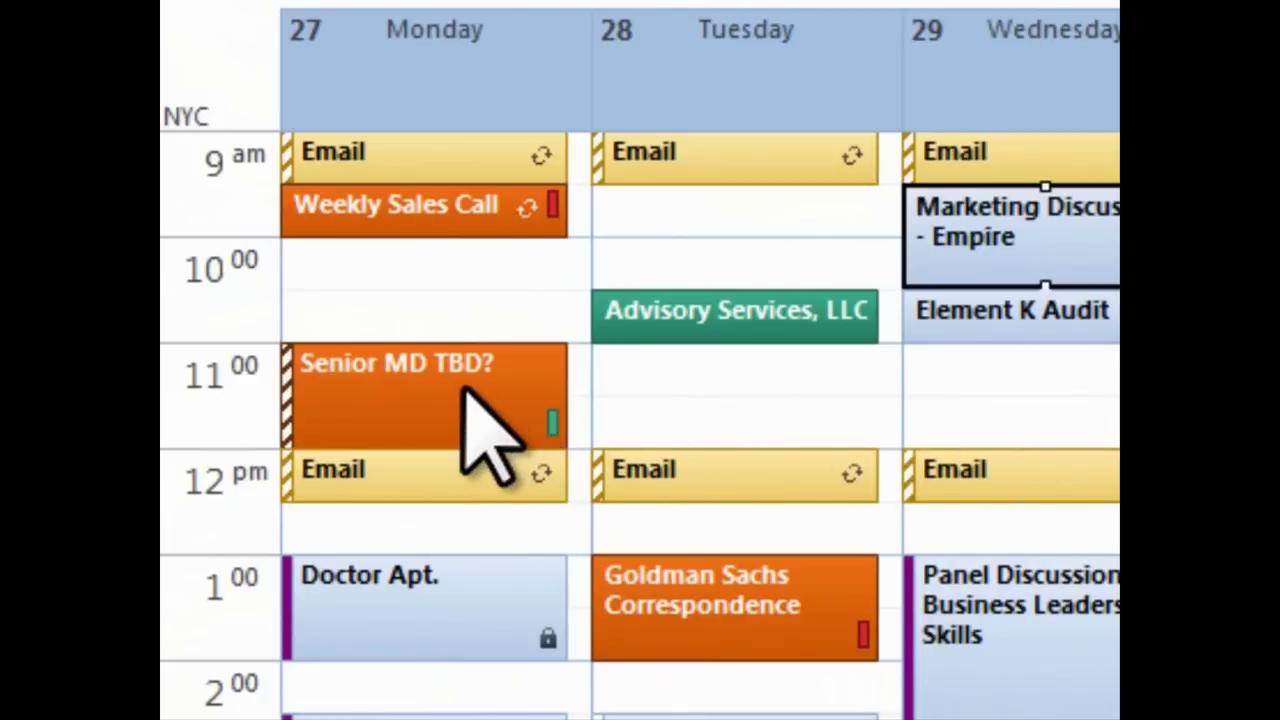
Examine the availability markings on Monday's Senior MD TBD? appointment and the noon Email entries from Monday to Wednesday.
{"action": "left_click", "coordinate": [300, 432]}
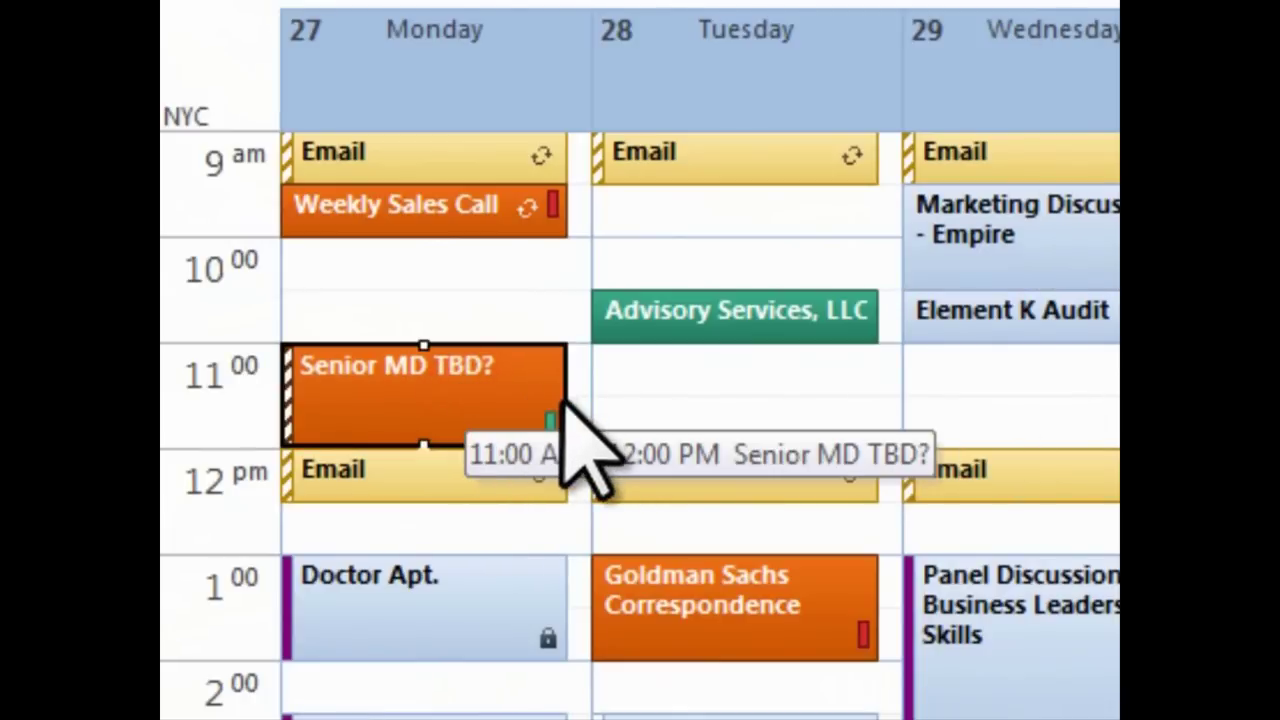
{"action": "left_click", "coordinate": [360, 485]}
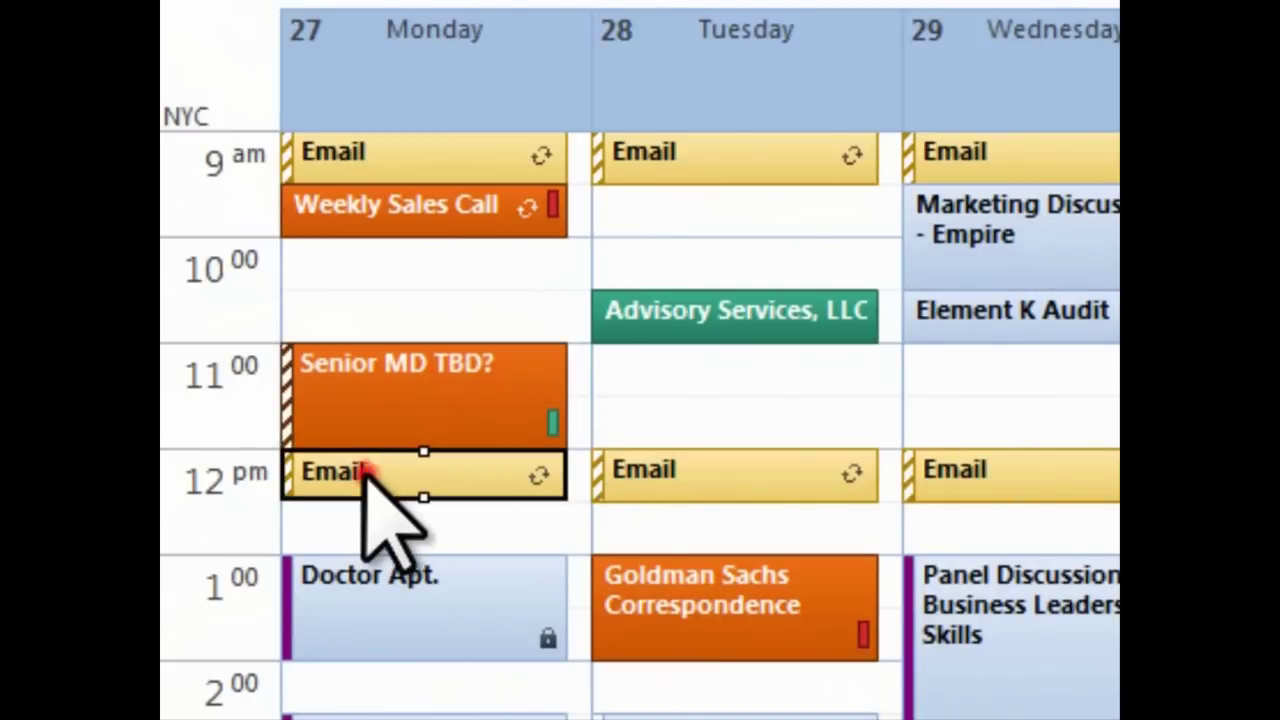
{"action": "left_click", "coordinate": [712, 485]}
{"action": "left_click", "coordinate": [1014, 486]}
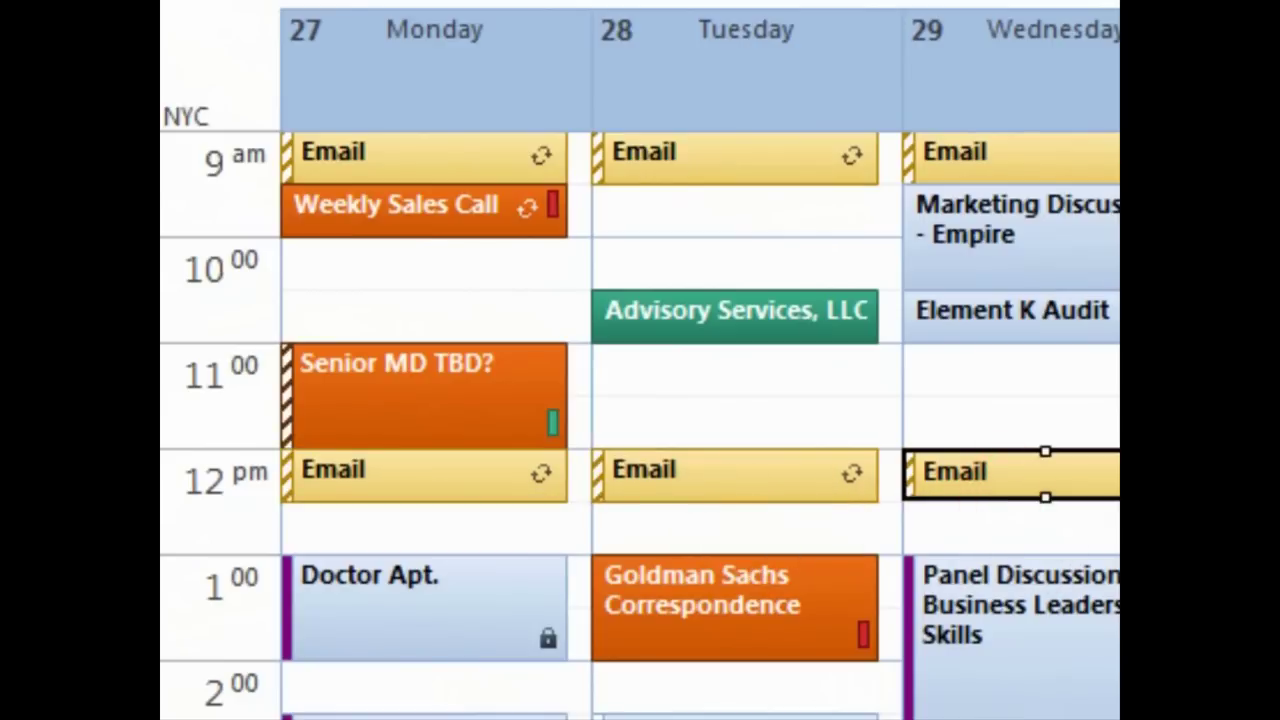
{"action": "key", "text": "Escape"}
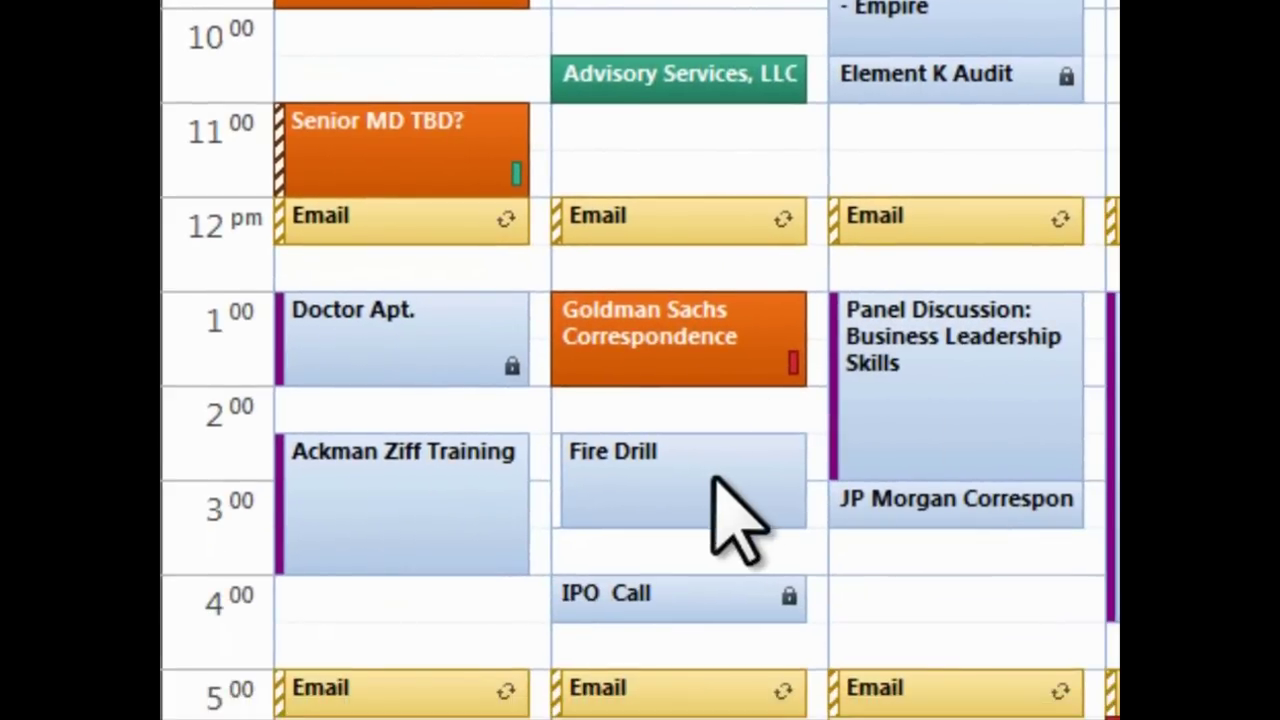
Compare the availability markings of the Fire Drill, Surface7 Leadership Training, Panel Discussion and Doctor Apt. appointments.
{"action": "left_click", "coordinate": [710, 483]}
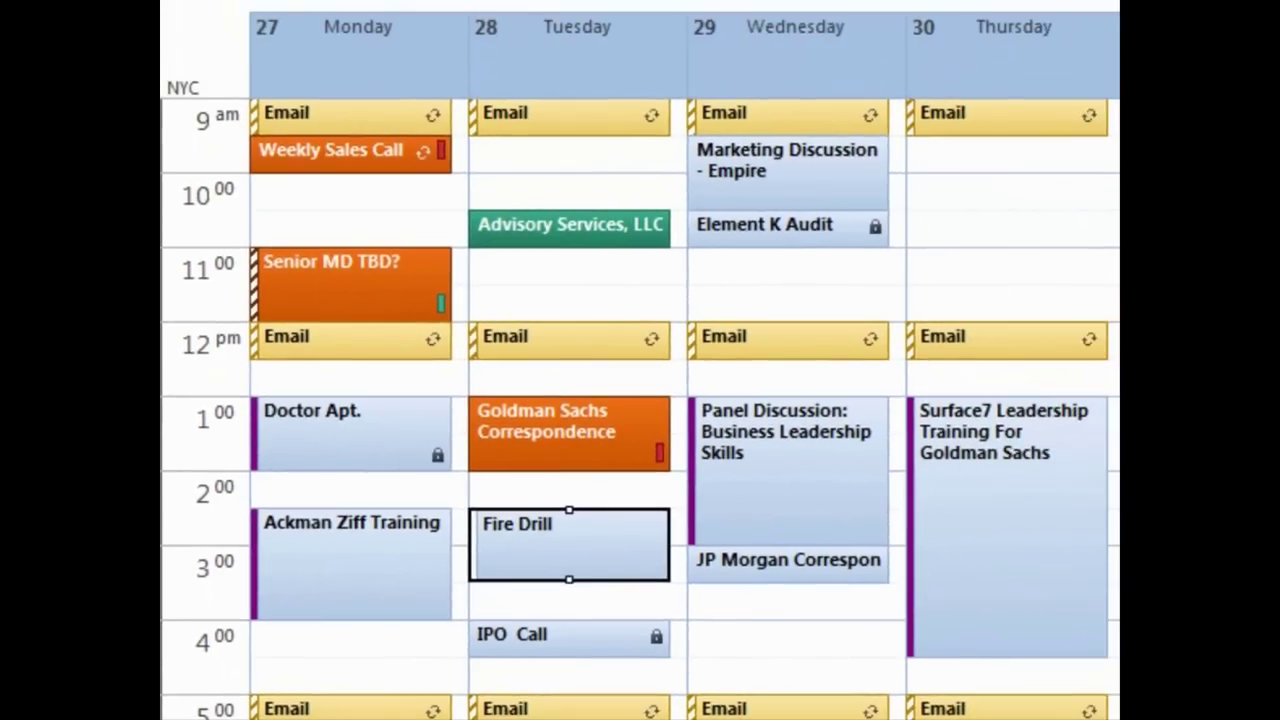
{"action": "left_click", "coordinate": [973, 490]}
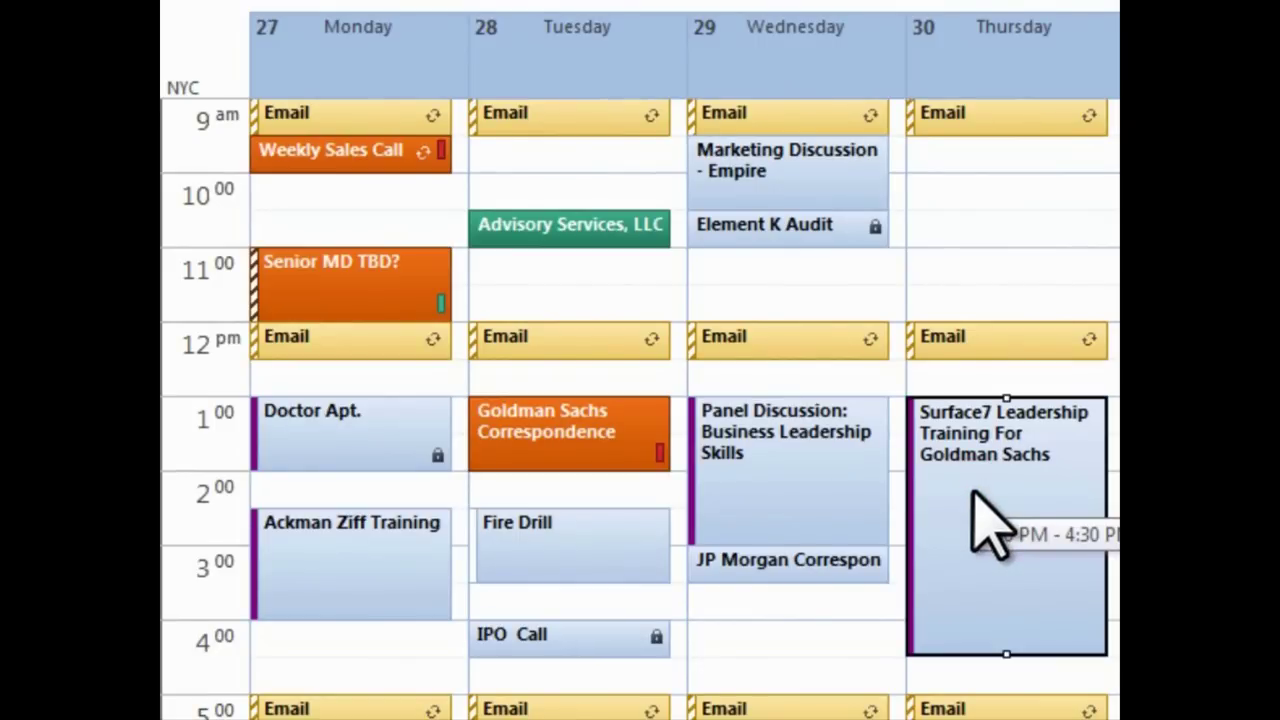
{"action": "left_click", "coordinate": [835, 505]}
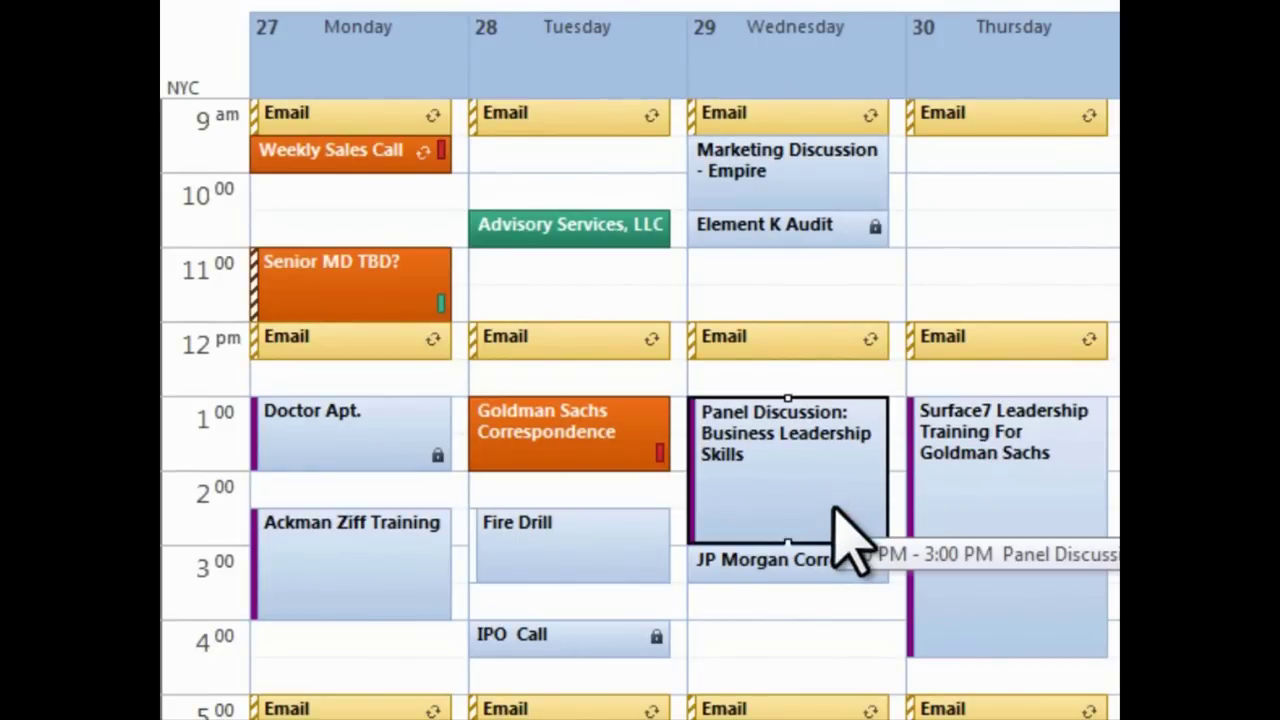
{"action": "left_click", "coordinate": [340, 450]}
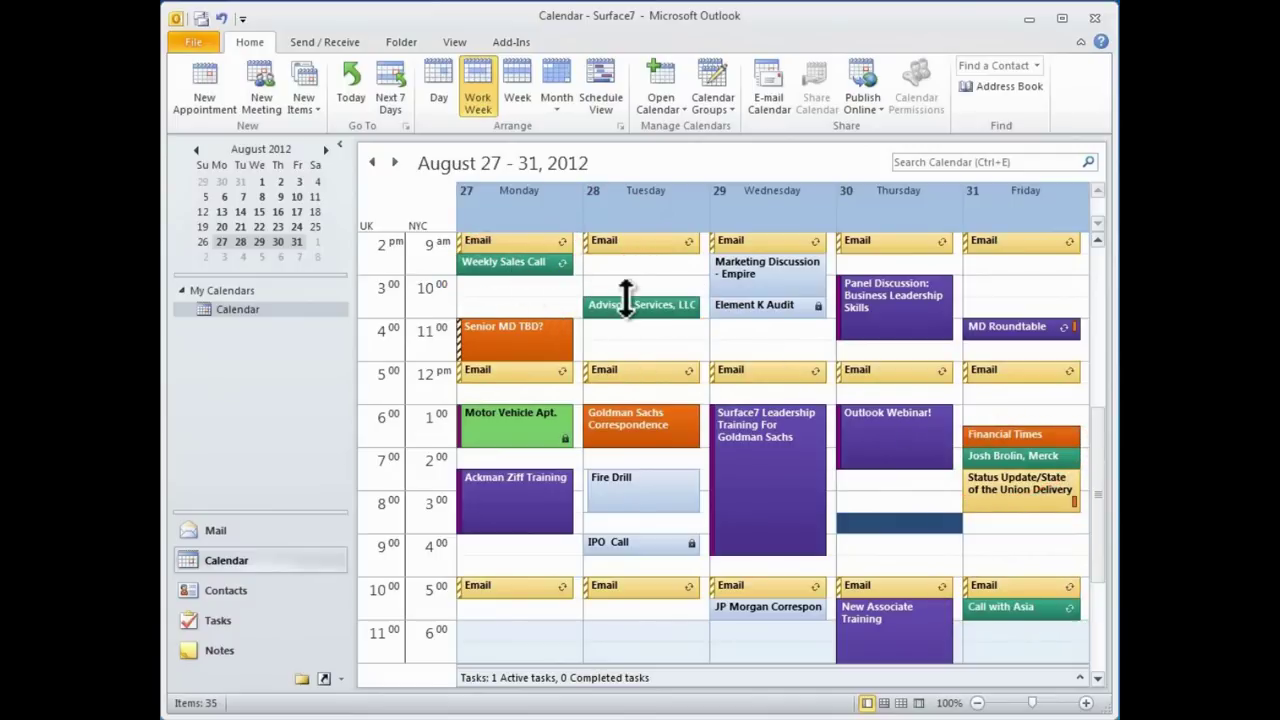
Inspect the categories of Tuesday's Advisory Services, LLC and Goldman Sachs Correspondence appointments, closing each one unchanged.
{"action": "left_click", "coordinate": [627, 304]}
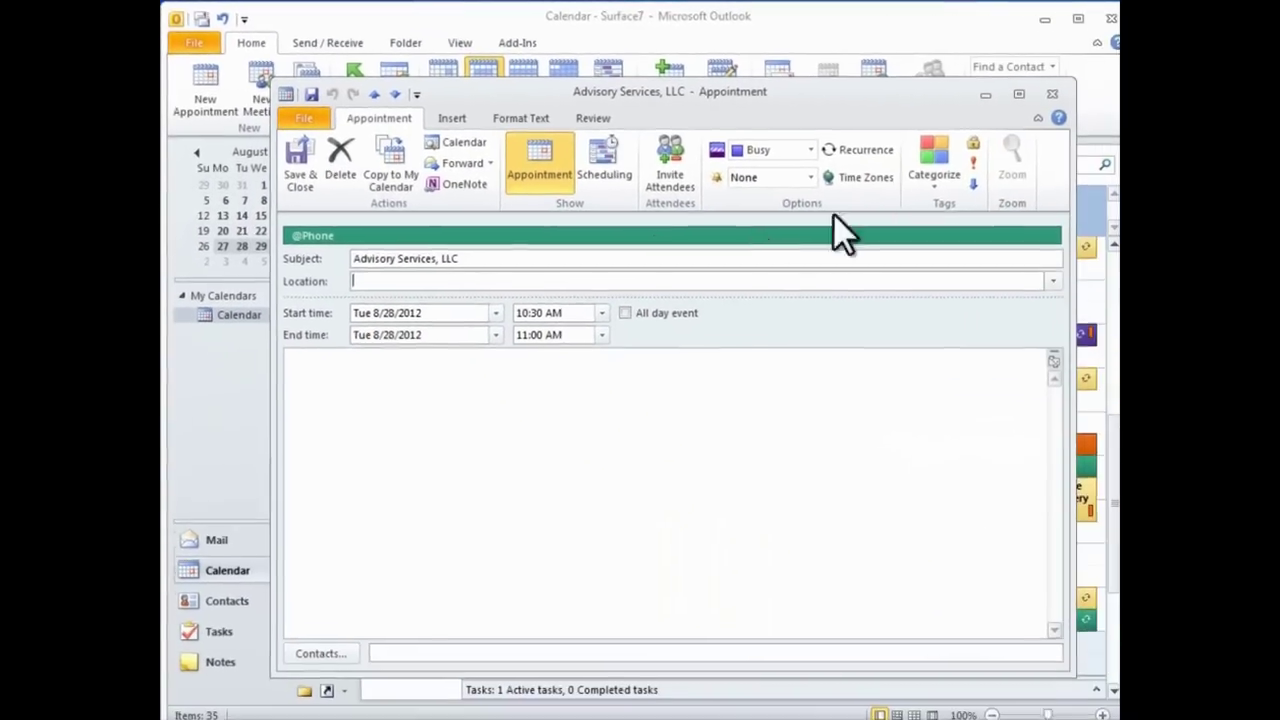
{"action": "left_click", "coordinate": [1050, 94]}
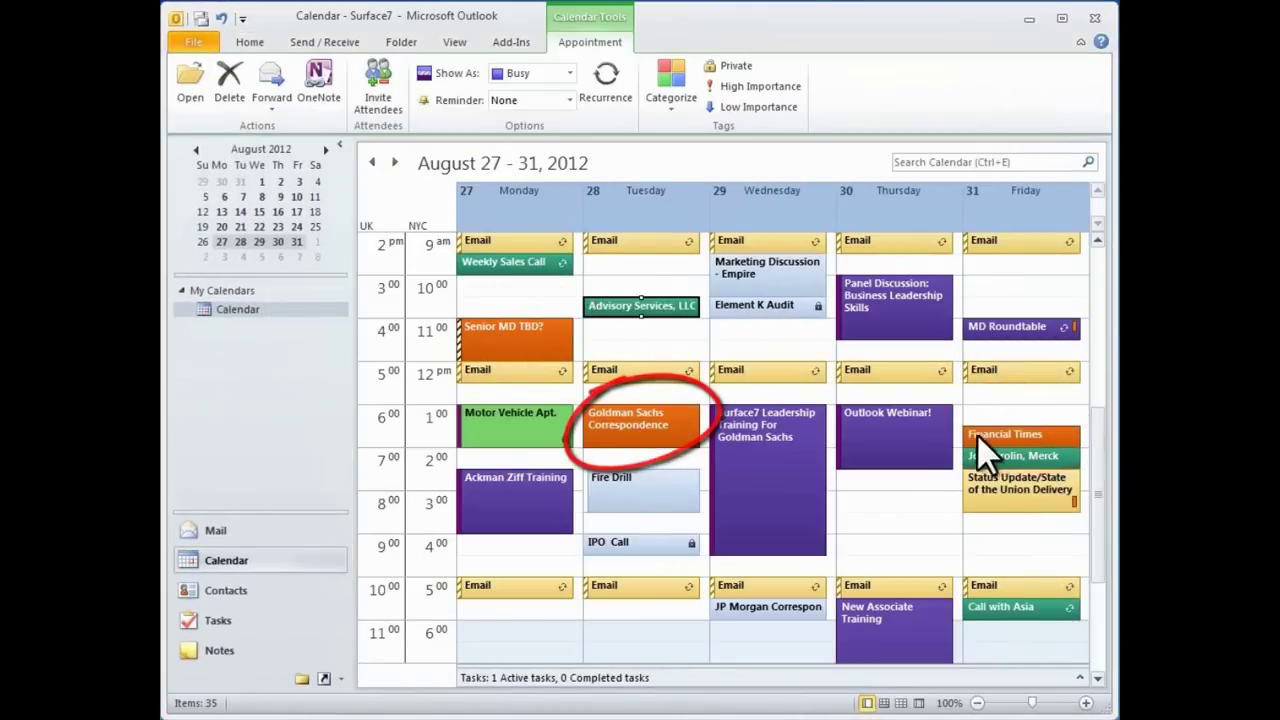
{"action": "left_click", "coordinate": [651, 426]}
{"action": "double_click", "coordinate": [651, 426]}
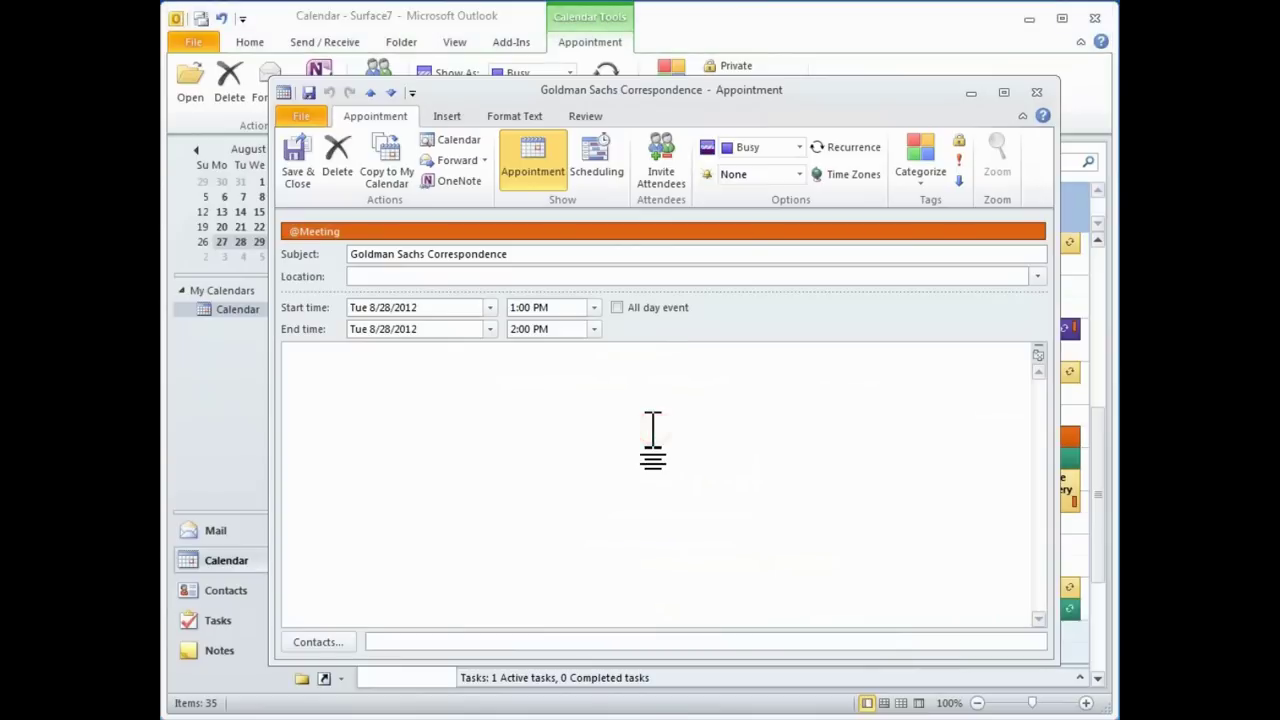
{"action": "left_click", "coordinate": [1036, 92]}
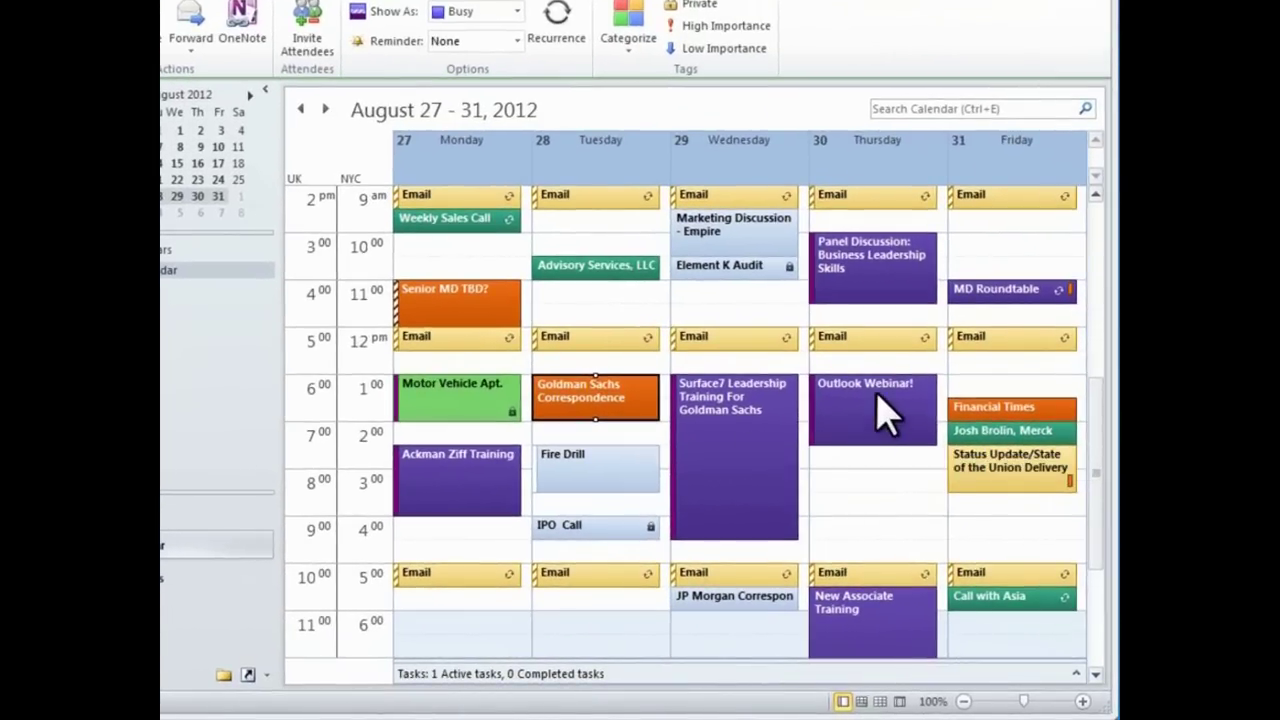
Inspect the categories of Thursday's Outlook Webinar! and Monday's Motor Vehicle Apt. appointments, closing each one unchanged.
{"action": "left_click", "coordinate": [888, 407]}
{"action": "double_click", "coordinate": [885, 405]}
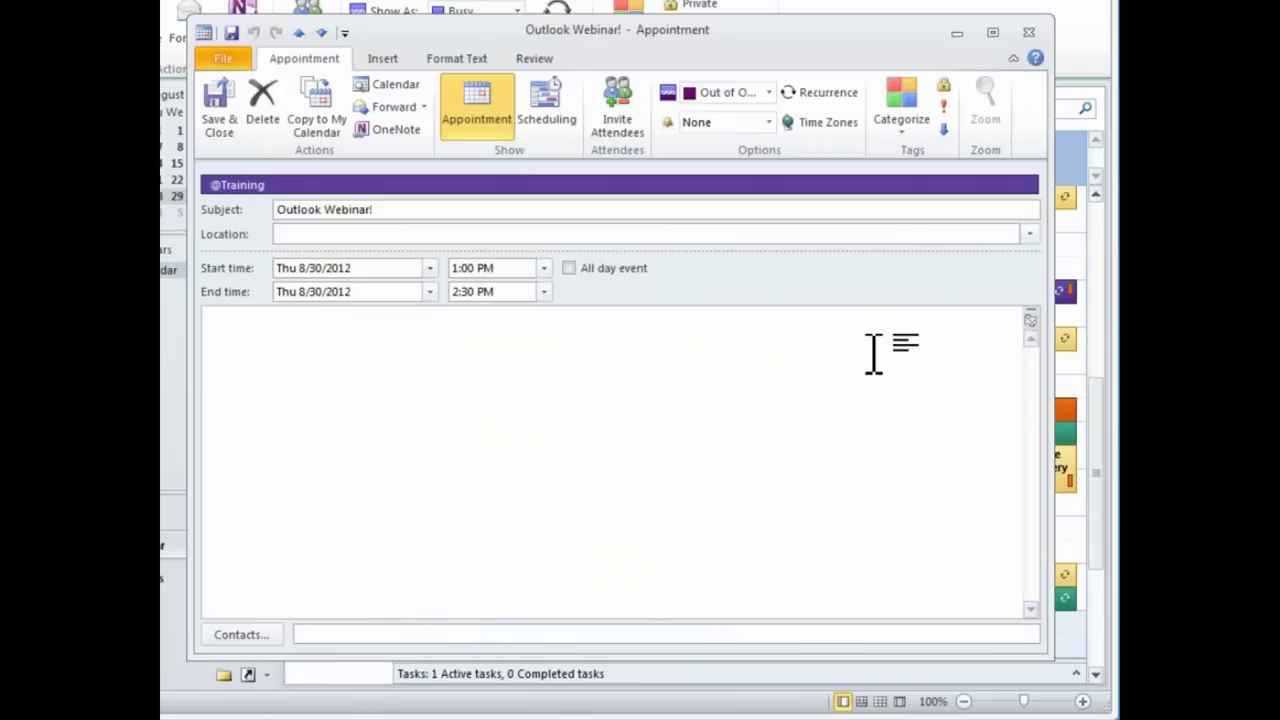
{"action": "left_click", "coordinate": [1033, 38]}
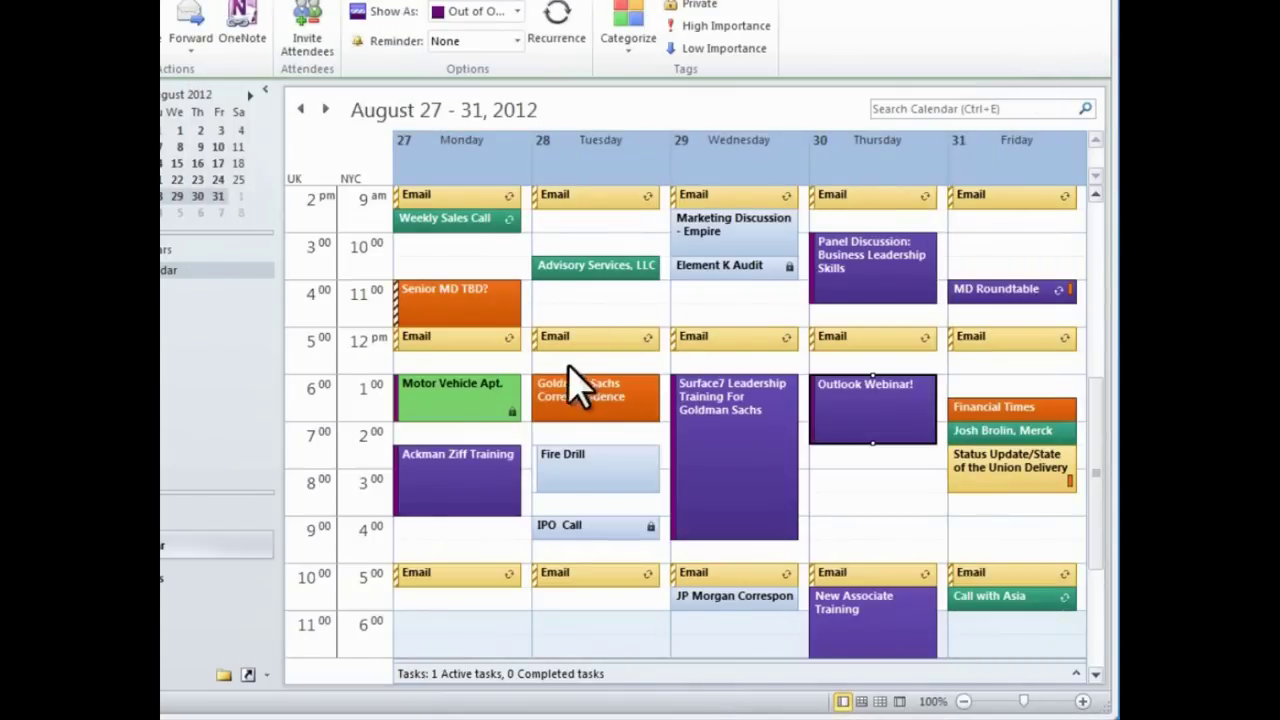
{"action": "left_click", "coordinate": [490, 414]}
{"action": "double_click", "coordinate": [490, 414]}
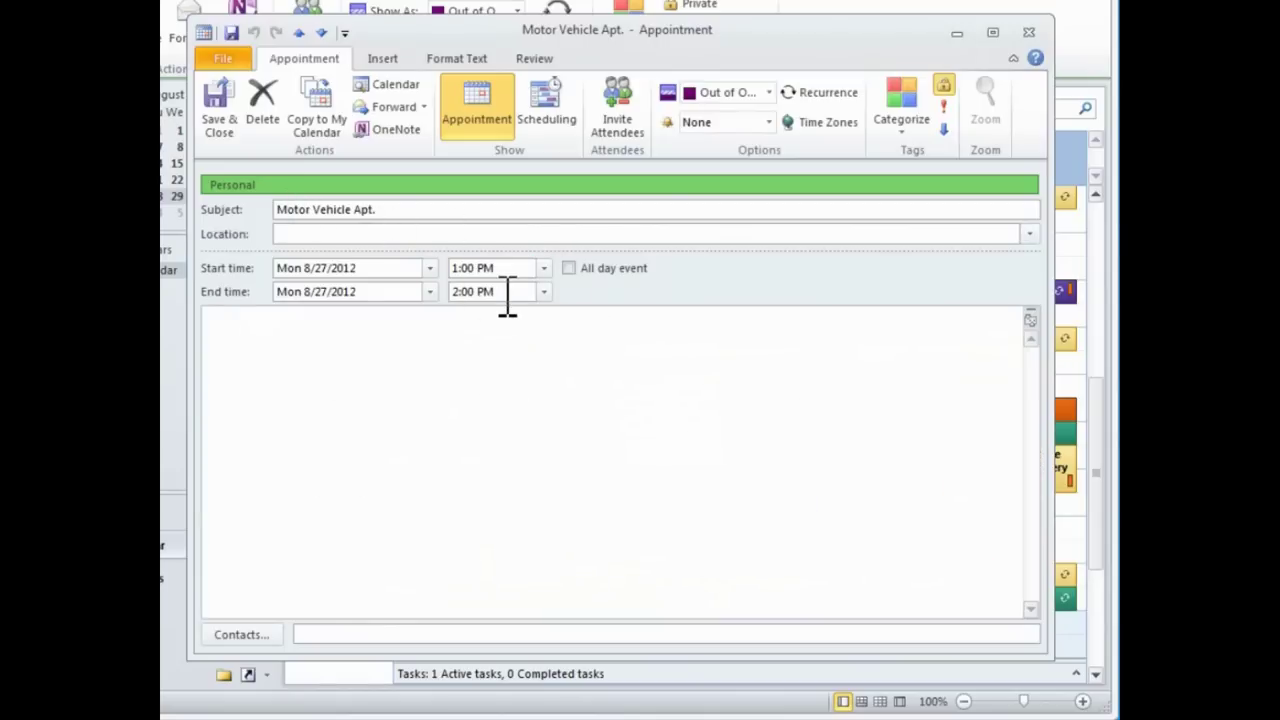
{"action": "left_click", "coordinate": [1030, 35]}
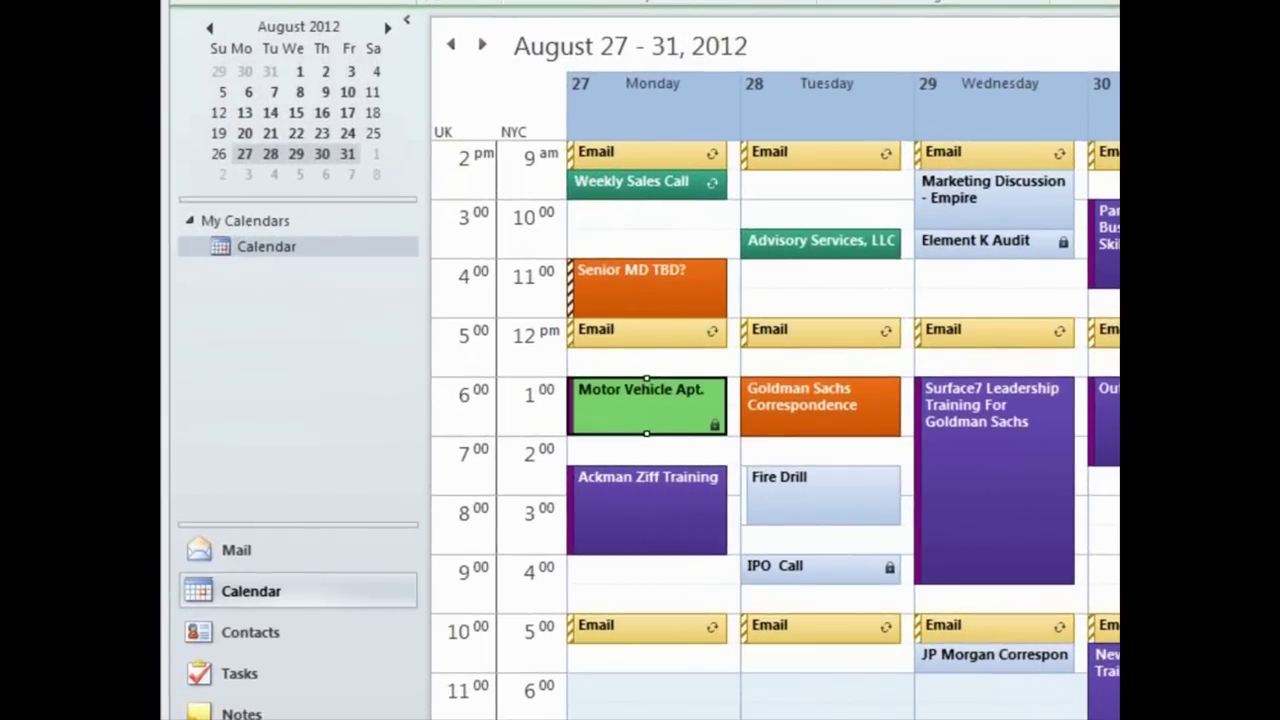
Start sharing the calendar by e-mail with a specified date range from Mon 9/3/2012 to Fri 9/28/2012.
{"action": "right_click", "coordinate": [306, 276]}
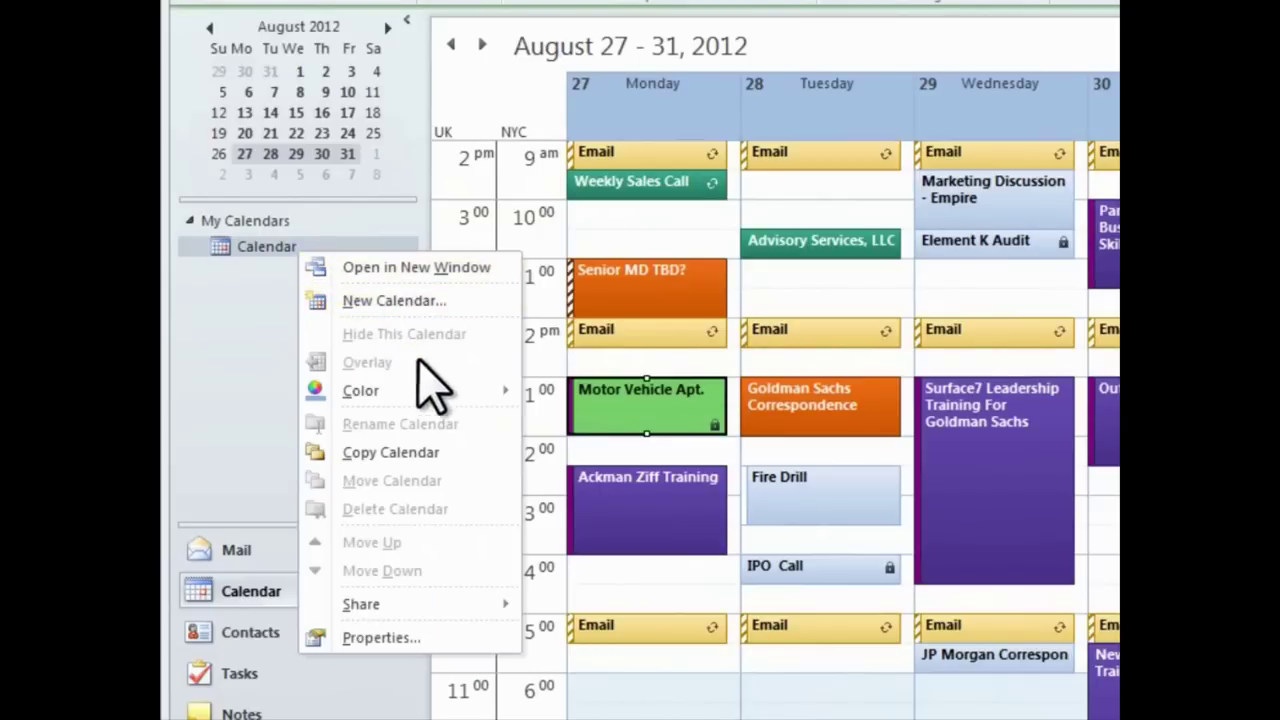
{"action": "mouse_move", "coordinate": [475, 615]}
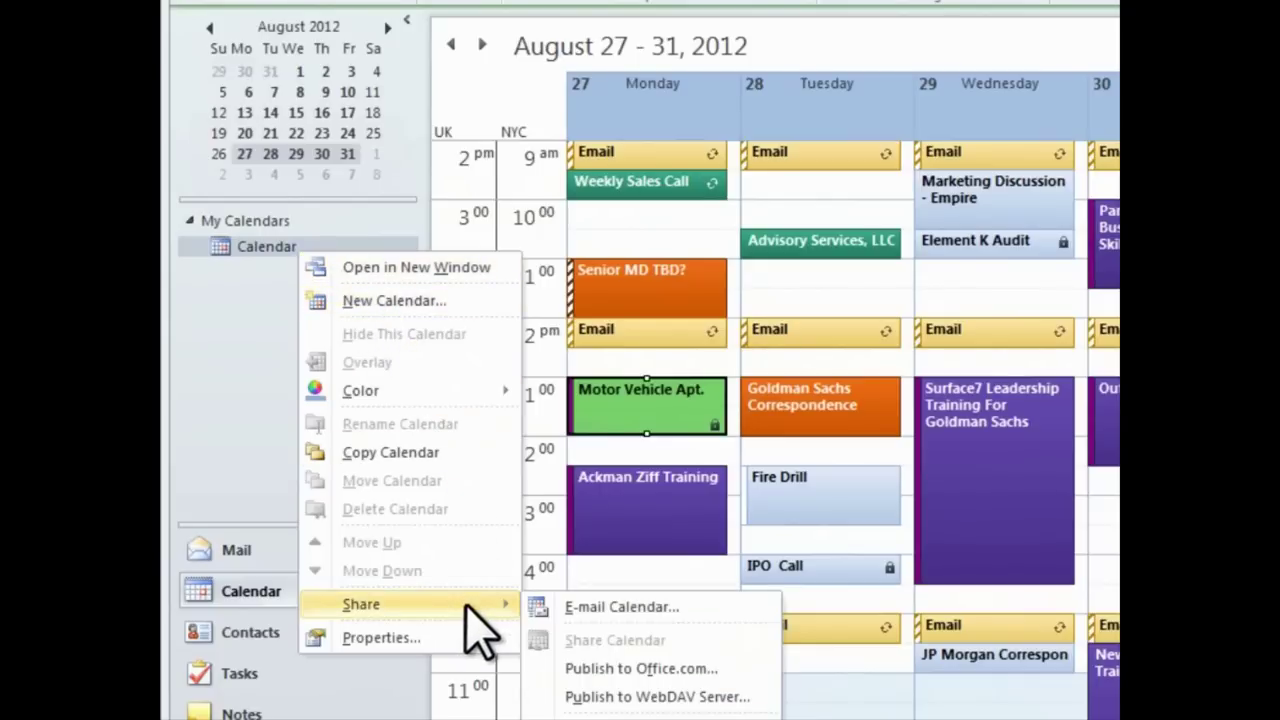
{"action": "left_click", "coordinate": [612, 610]}
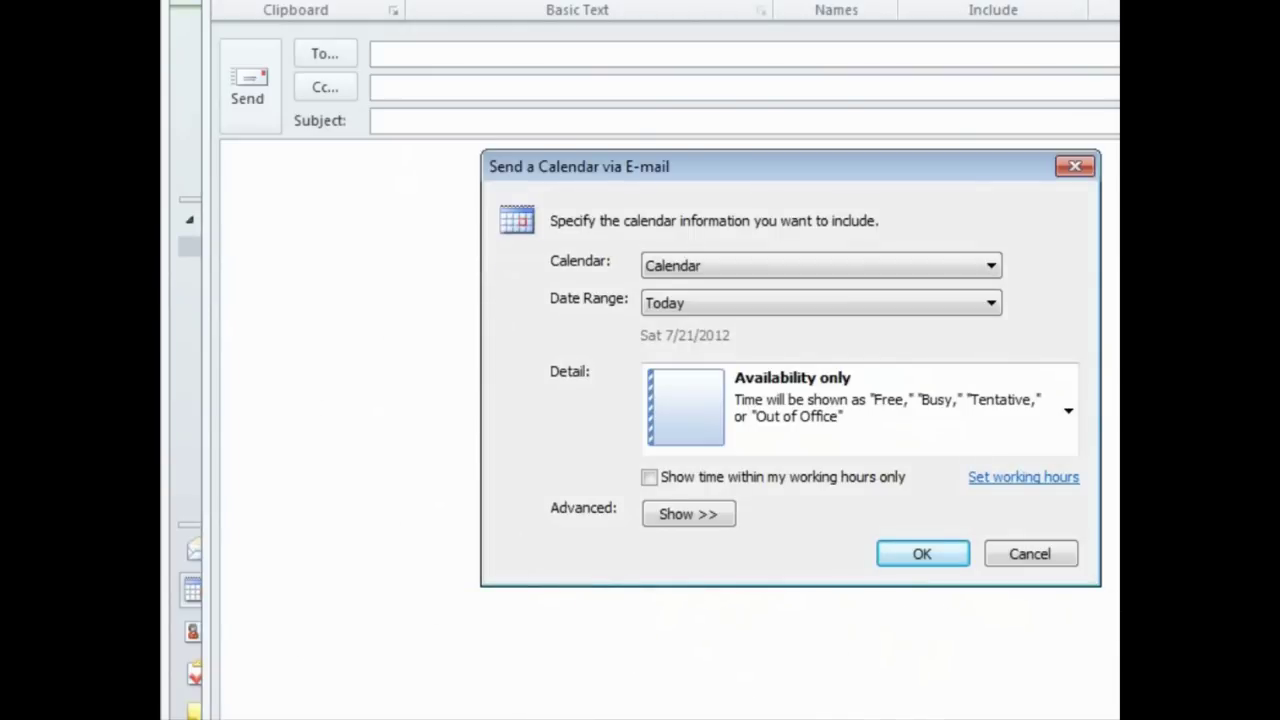
{"action": "left_click", "coordinate": [990, 304]}
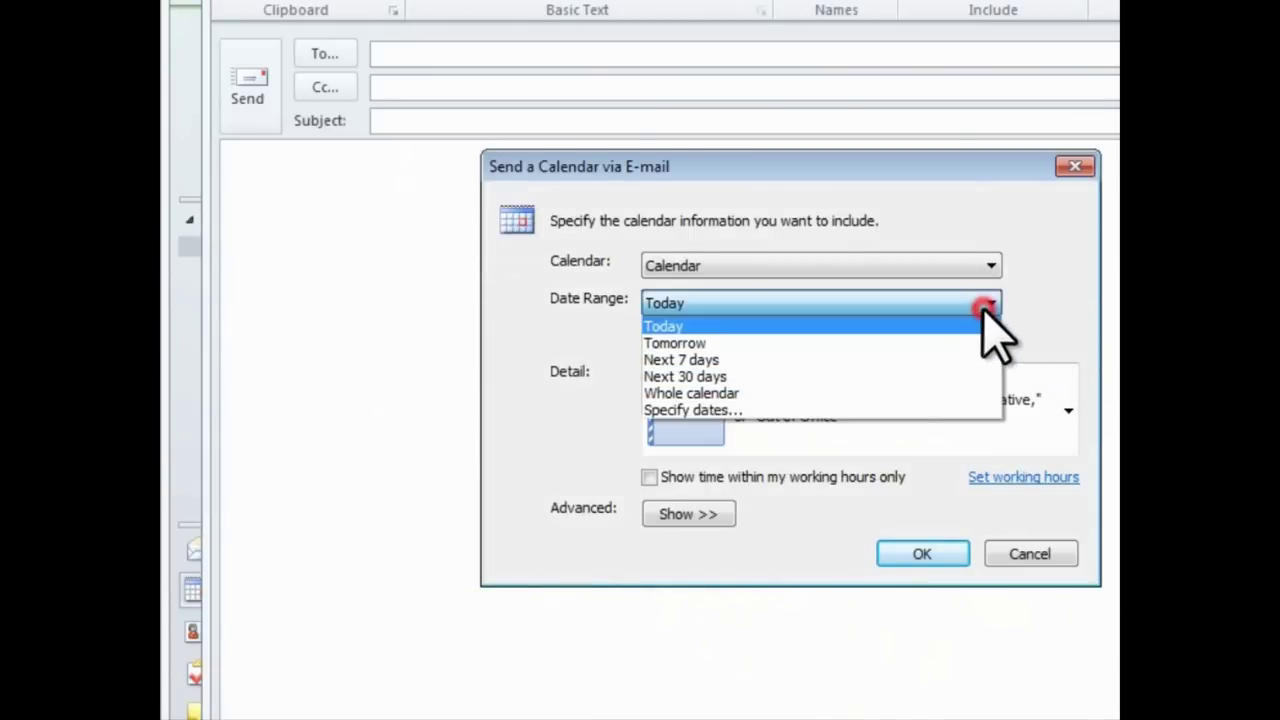
{"action": "left_click", "coordinate": [814, 411]}
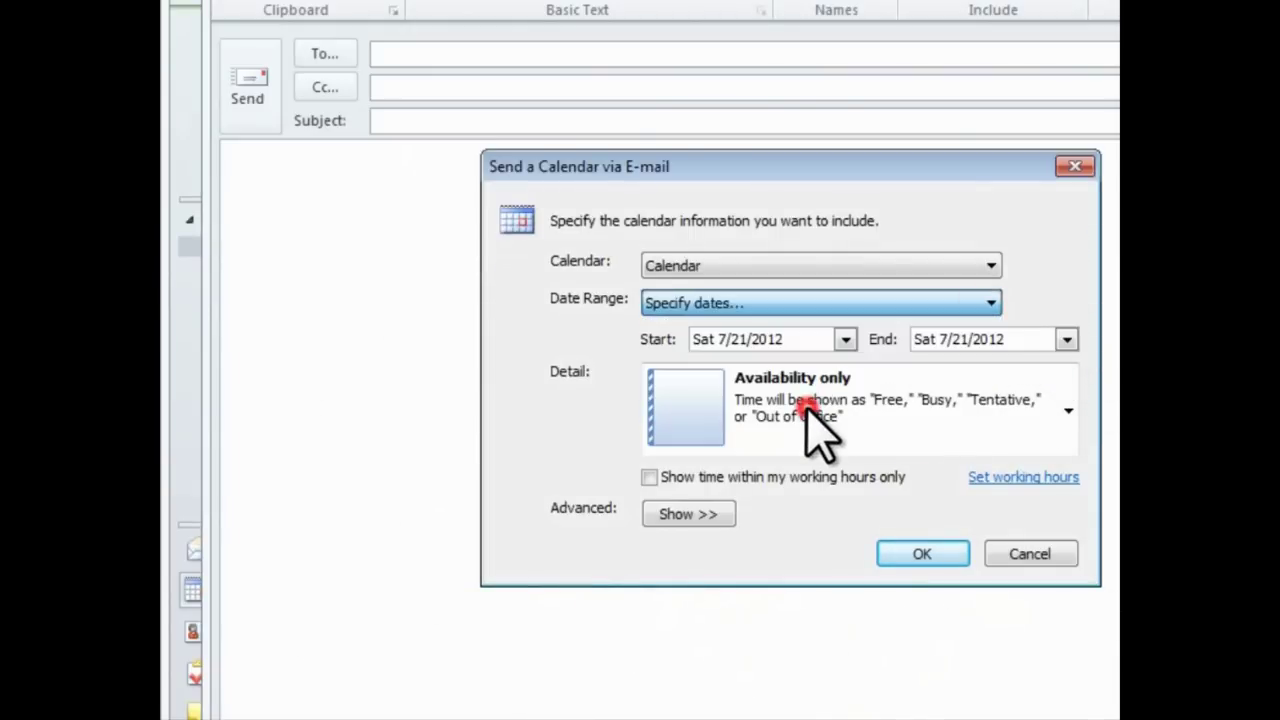
{"action": "left_click", "coordinate": [845, 339]}
{"action": "left_click", "coordinate": [832, 375]}
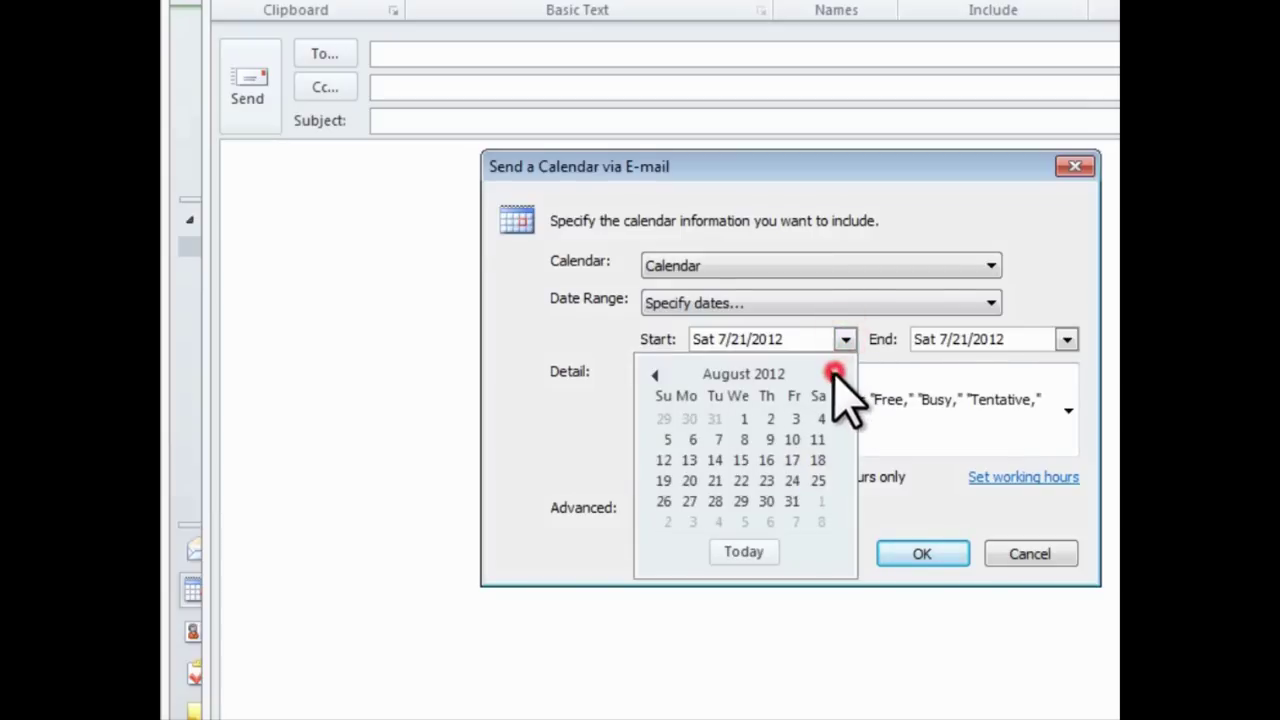
{"action": "left_click", "coordinate": [828, 374]}
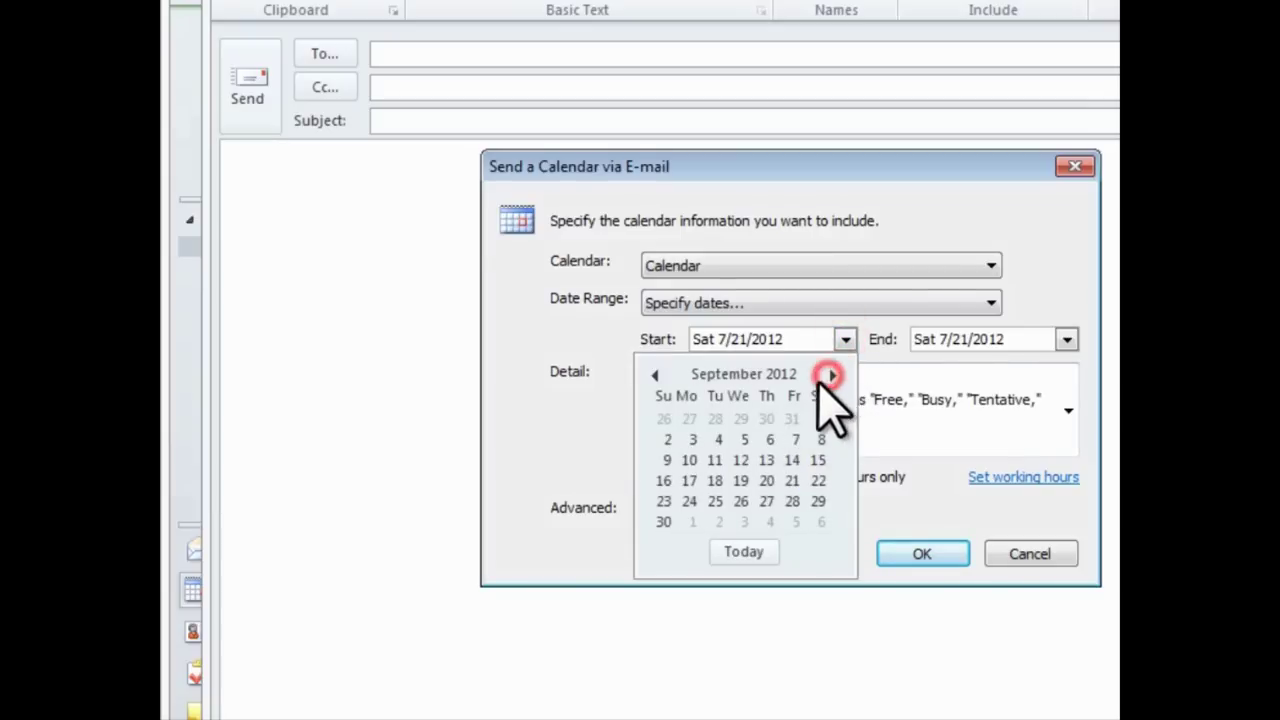
{"action": "left_click", "coordinate": [696, 440]}
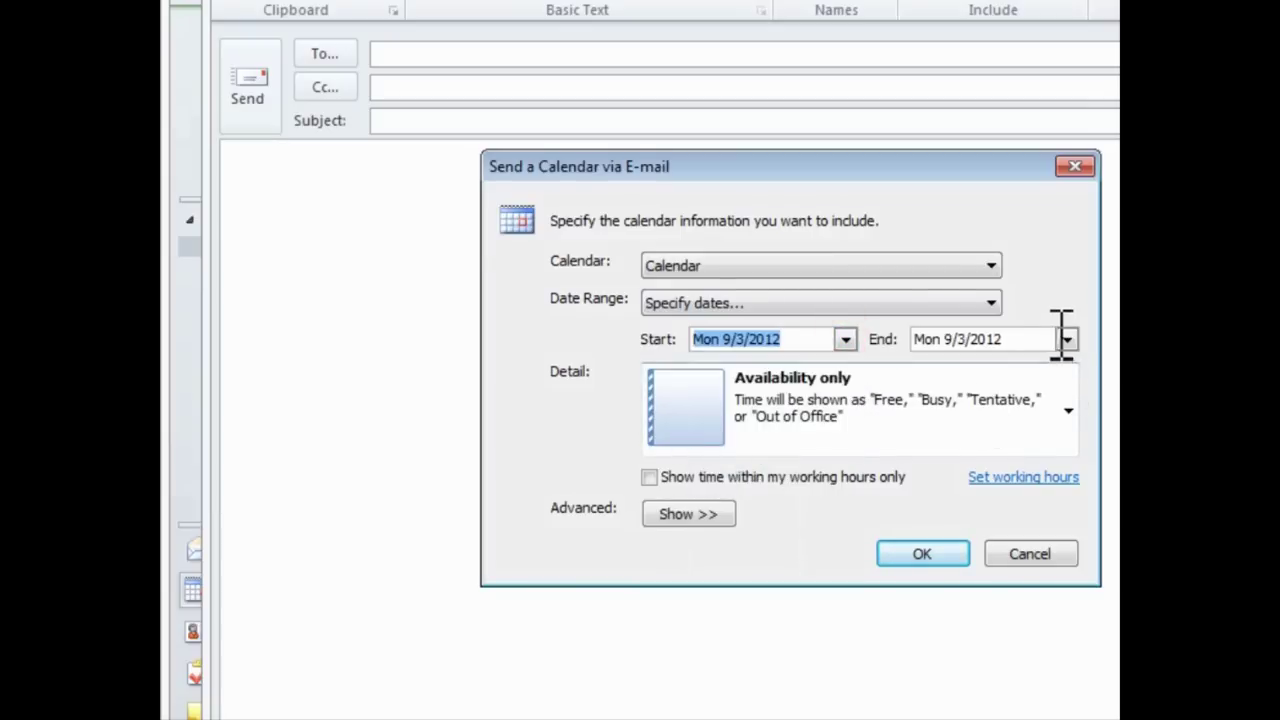
{"action": "left_click", "coordinate": [1066, 339]}
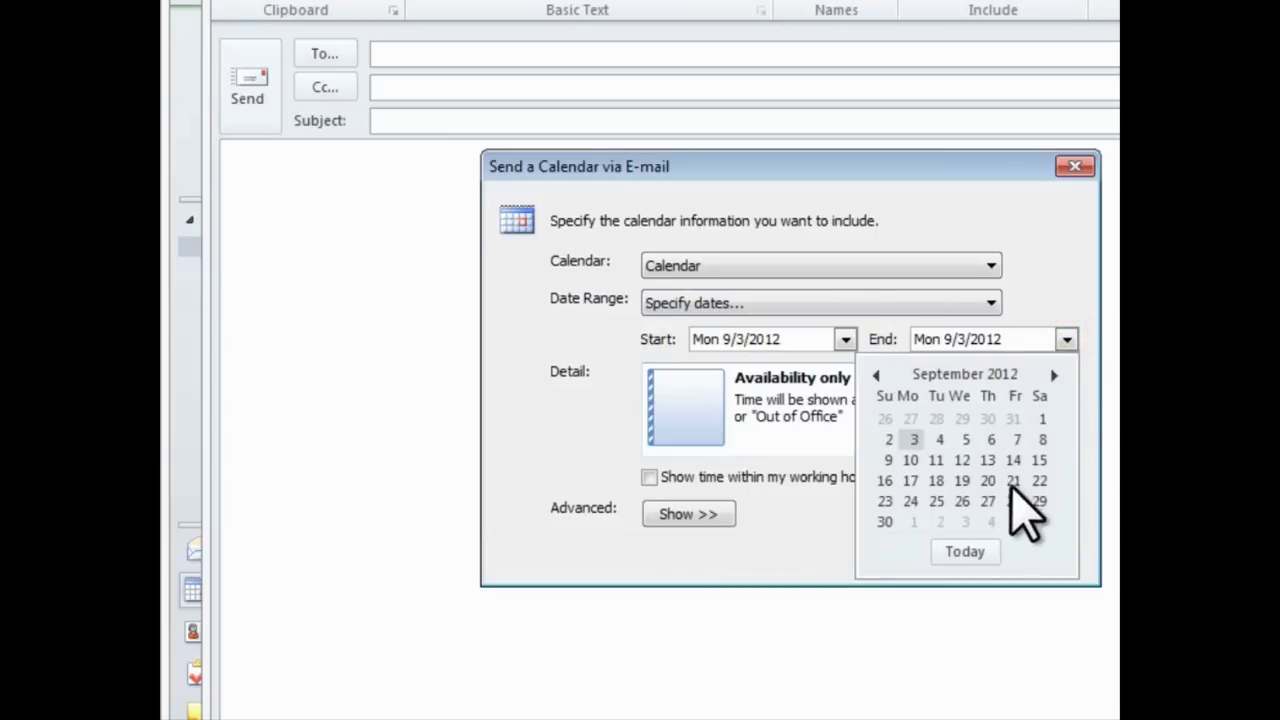
{"action": "left_click", "coordinate": [1010, 497]}
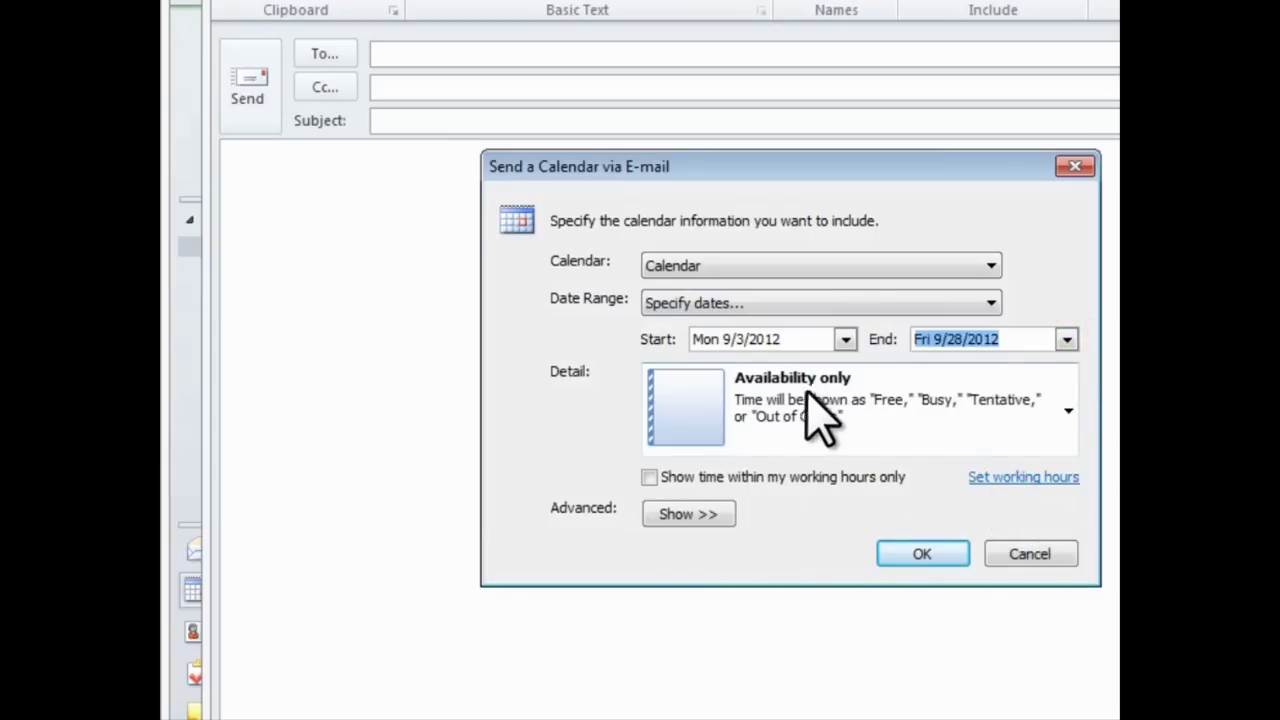
Include Availability only within working hours, insert the calendar into the message, and review its daily availability listing.
{"action": "left_click", "coordinate": [1003, 421]}
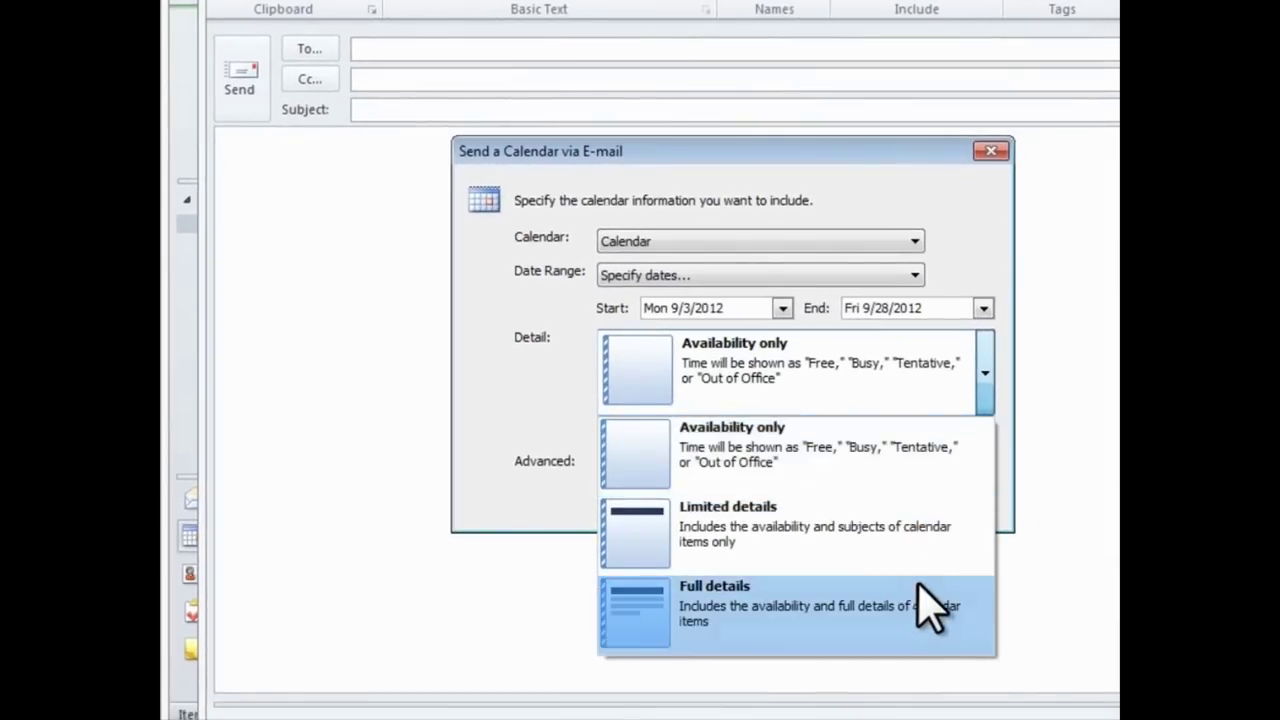
{"action": "left_click", "coordinate": [872, 468]}
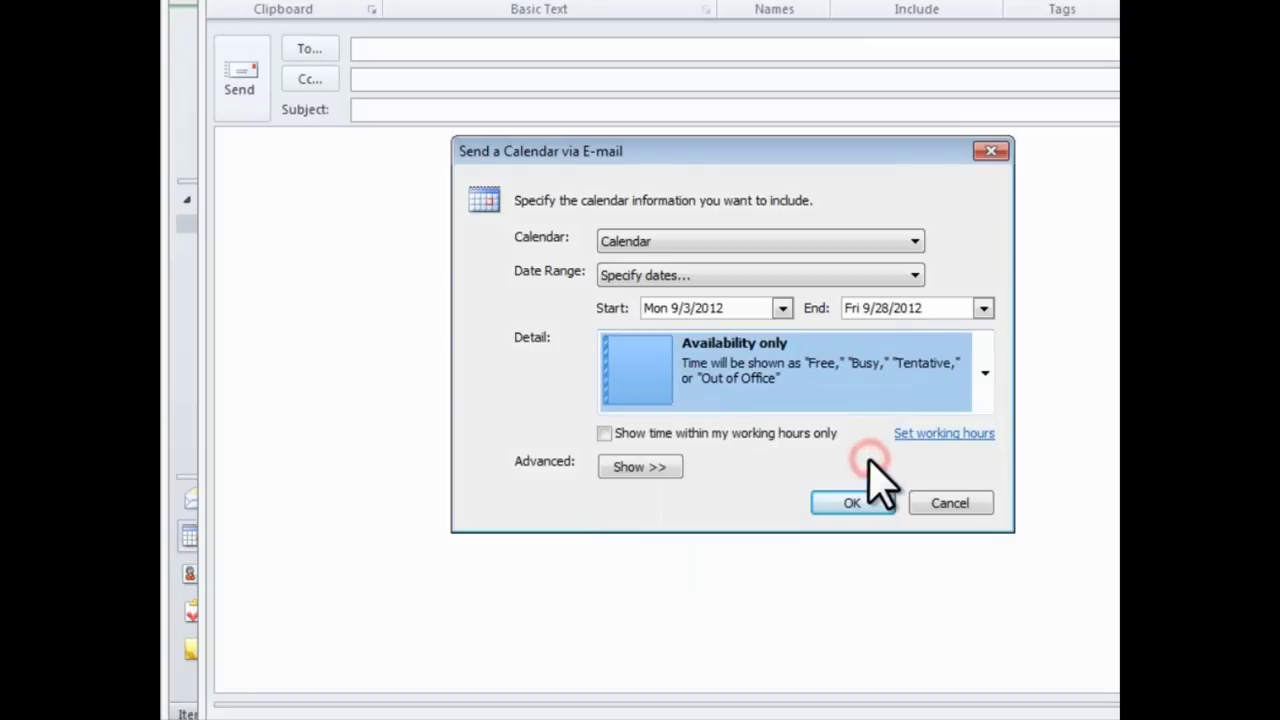
{"action": "left_click", "coordinate": [663, 433]}
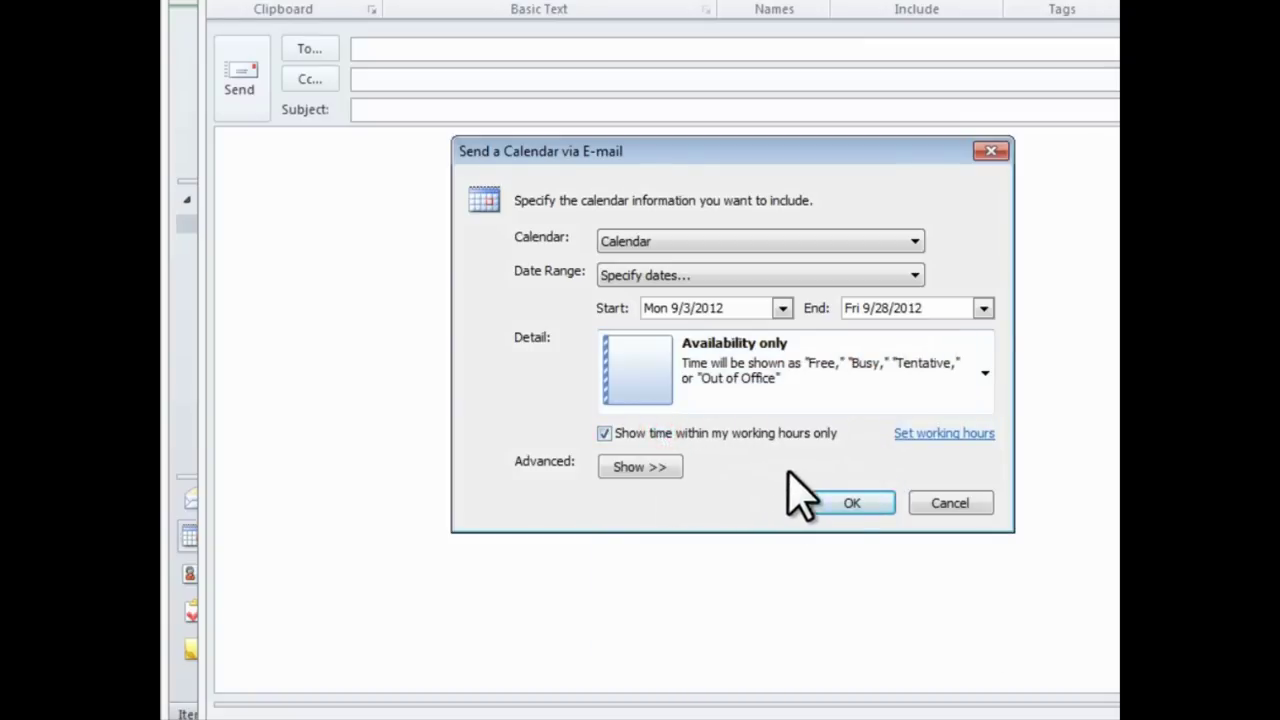
{"action": "left_click", "coordinate": [846, 503]}
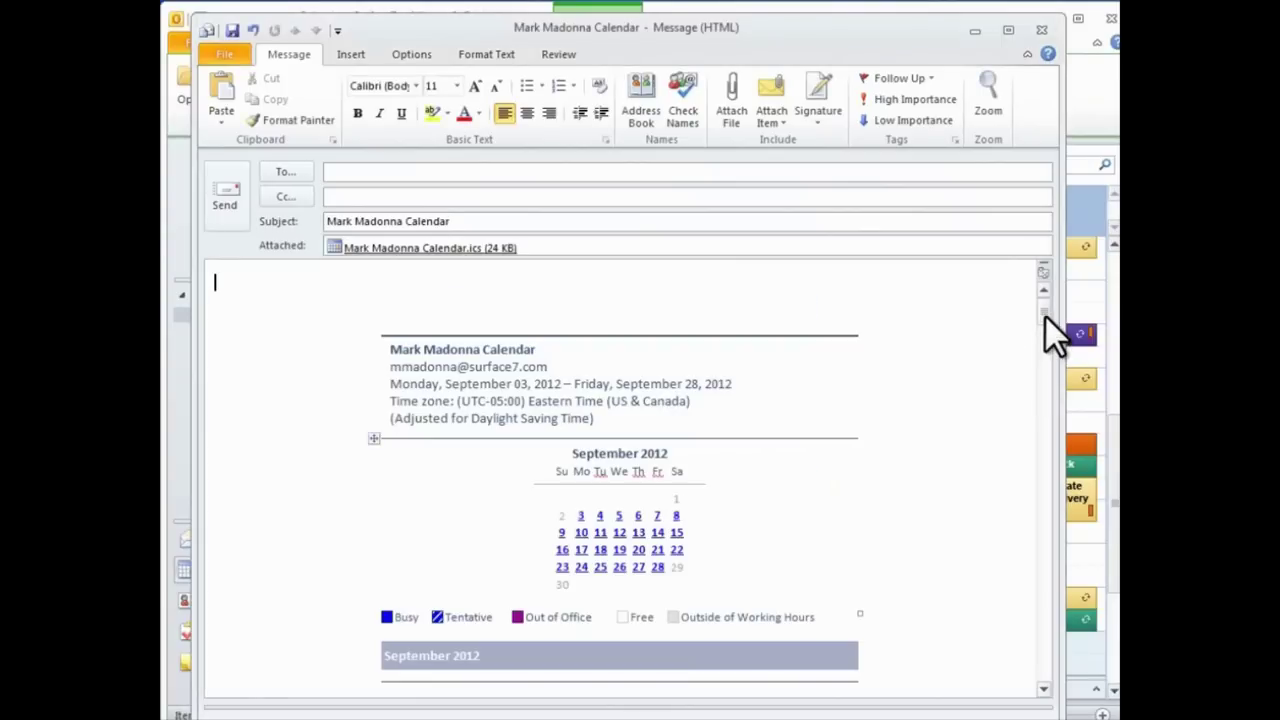
{"action": "left_click_drag", "start_coordinate": [1045, 316], "coordinate": [1044, 354]}
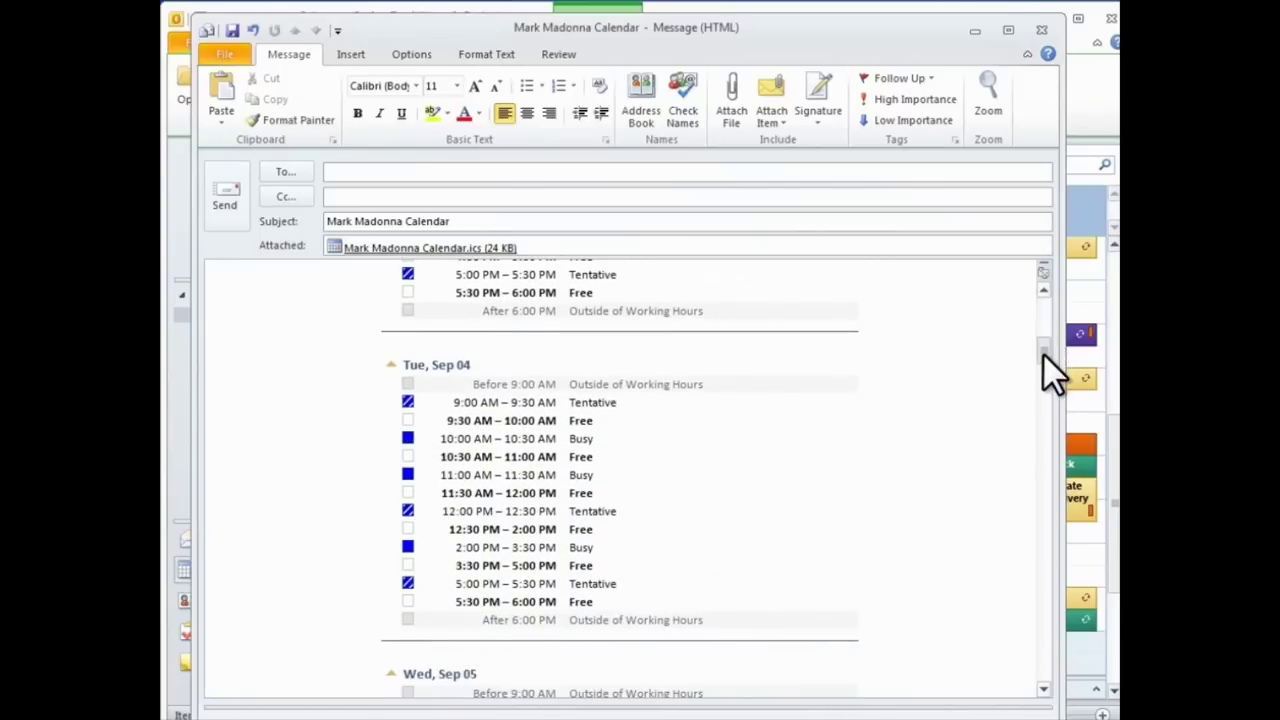